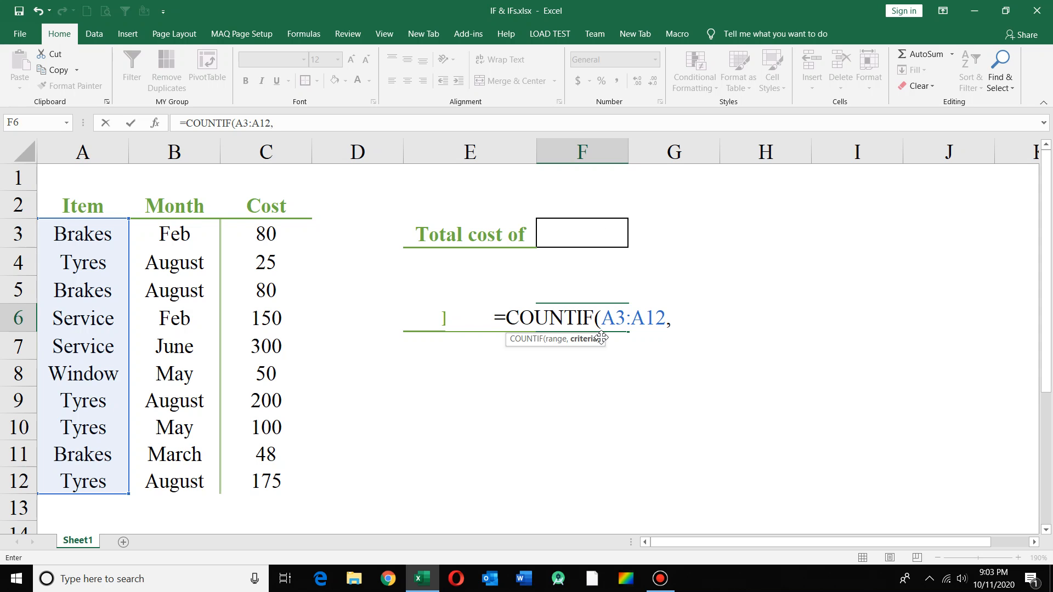
# Complete the COUNTIF formula in F6 with F3 as the criterion for the range A3:A12
pyautogui.click(579, 230)
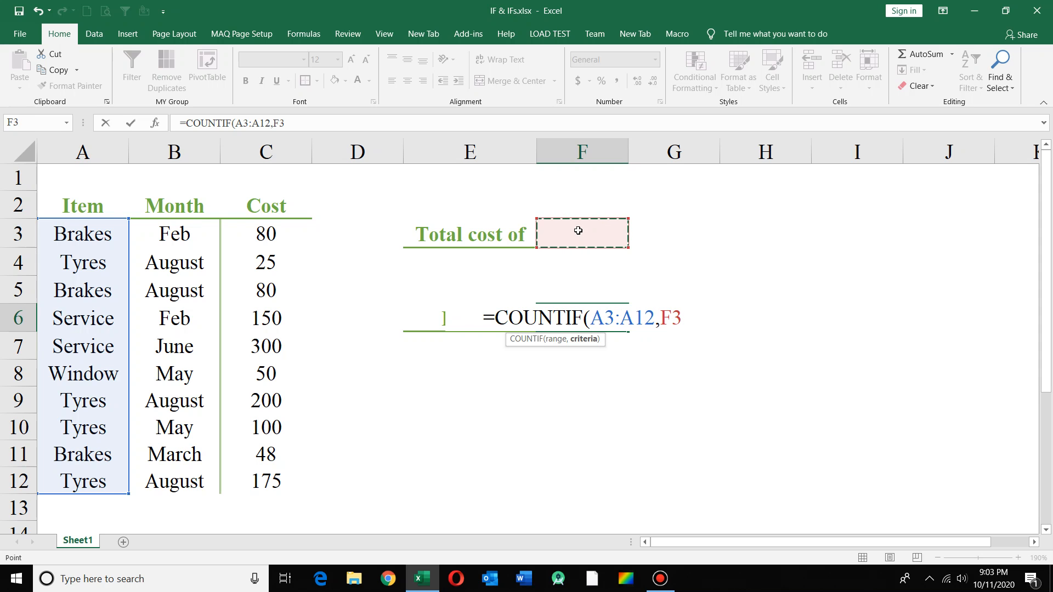
pyautogui.press('Return')
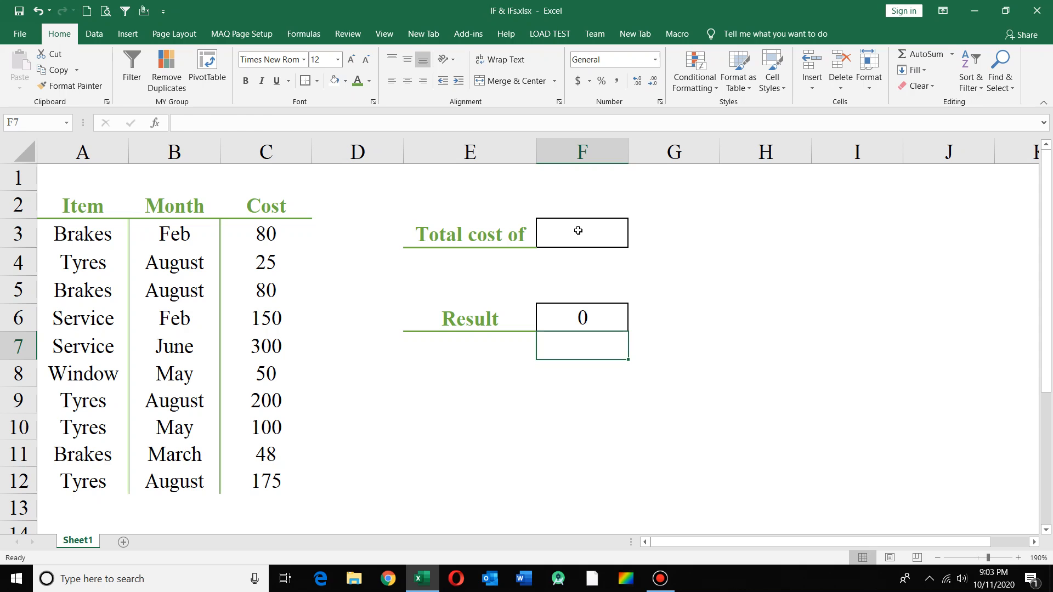
pyautogui.press('Up')
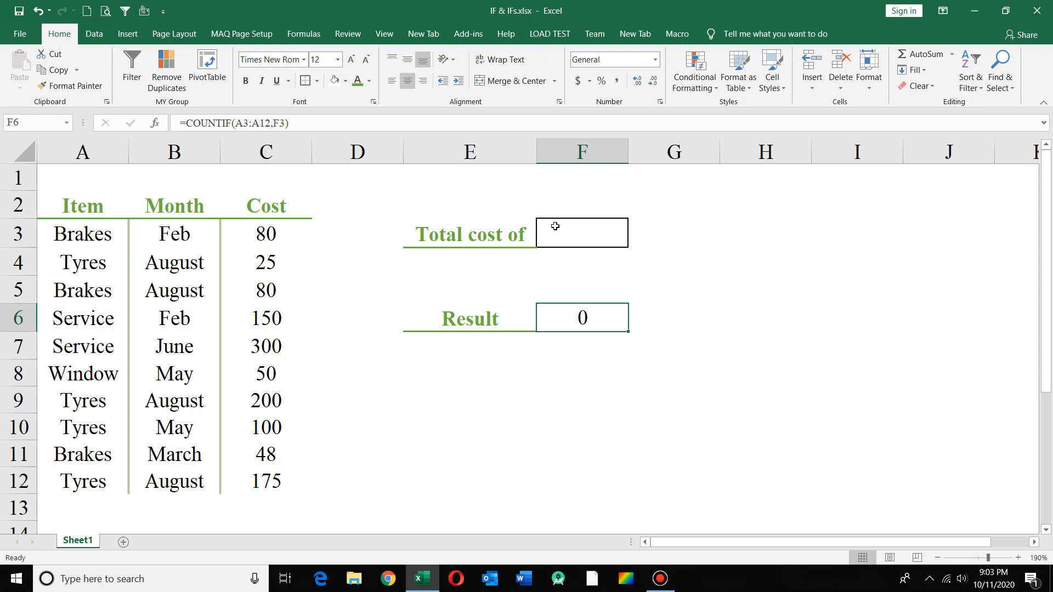
# Enter "tyres" as the item to count in cell F3
pyautogui.click(555, 226)
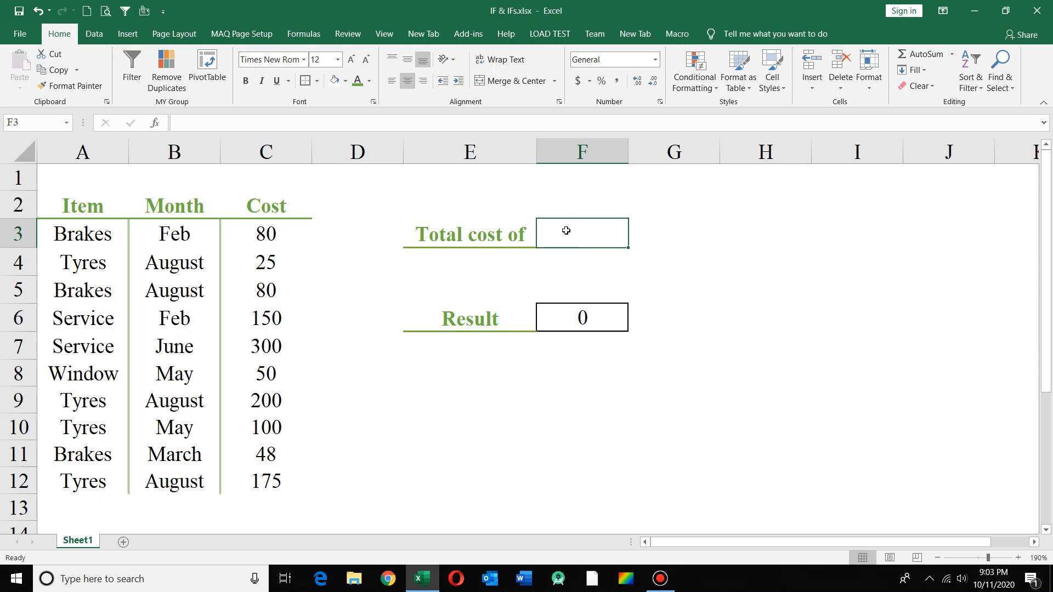
pyautogui.write('t')
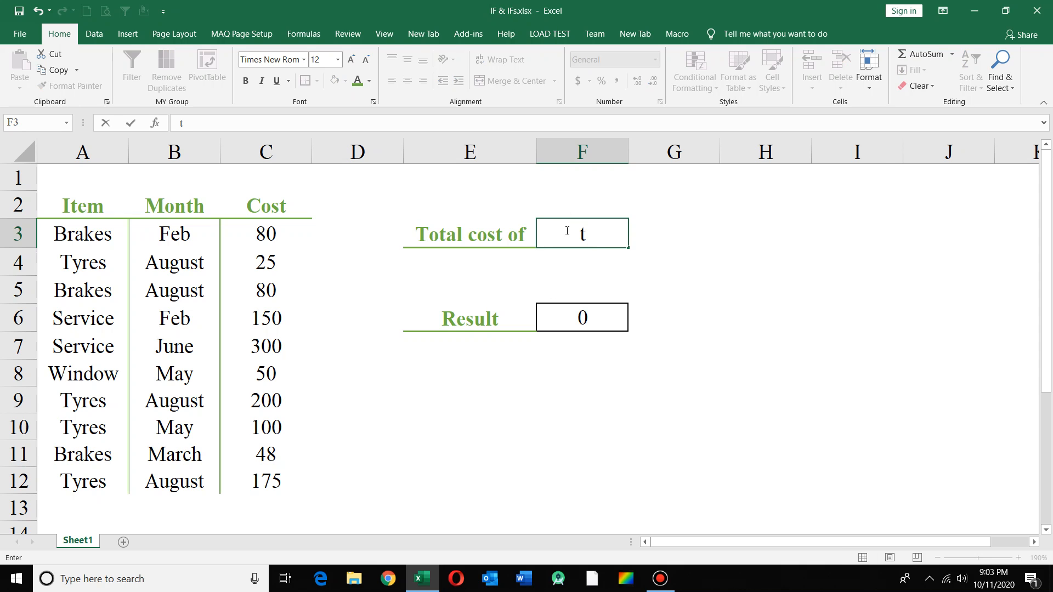
pyautogui.write('yres')
pyautogui.press('Return')
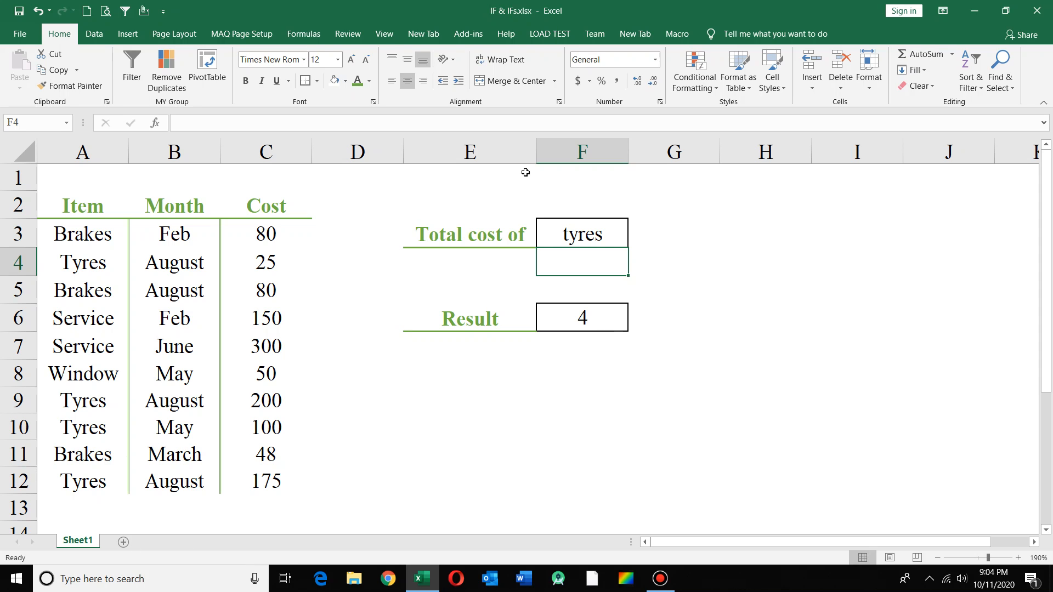
# Change the item in F3 to "brakes" and check the count formula in F6
pyautogui.click(569, 230)
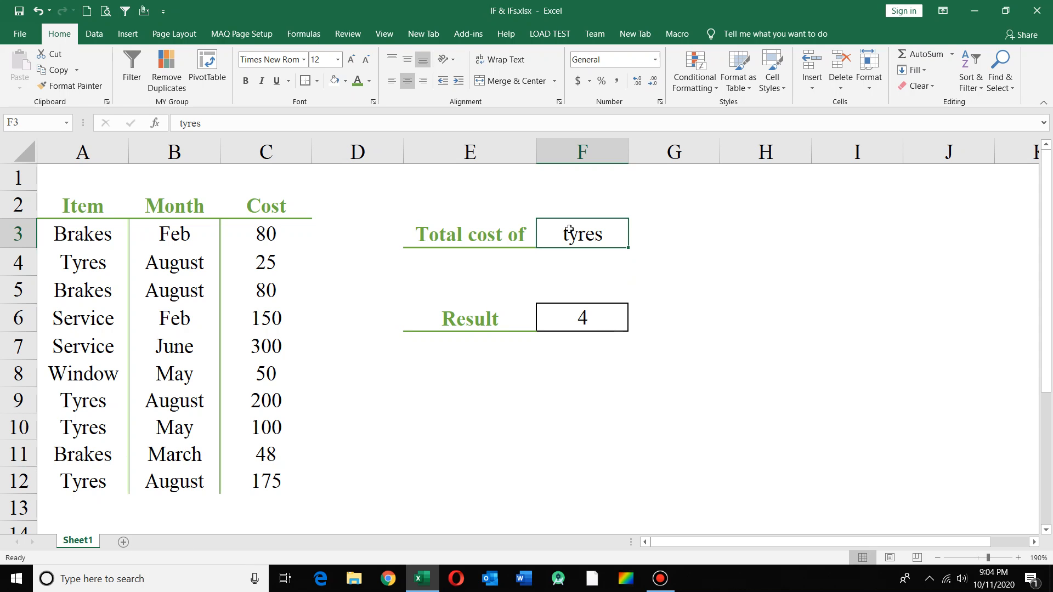
pyautogui.write('brakes')
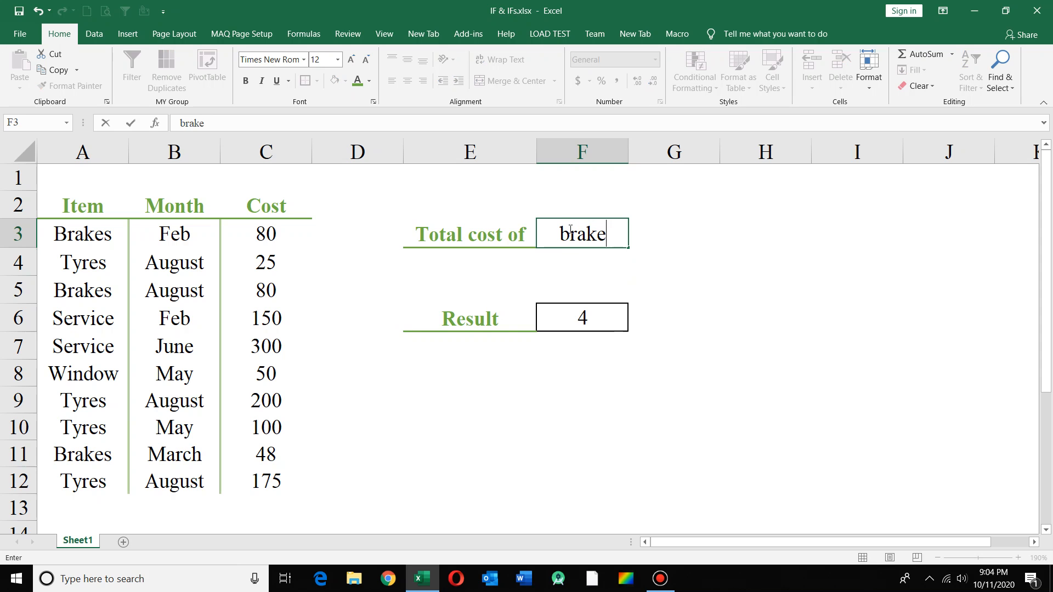
pyautogui.press('Return')
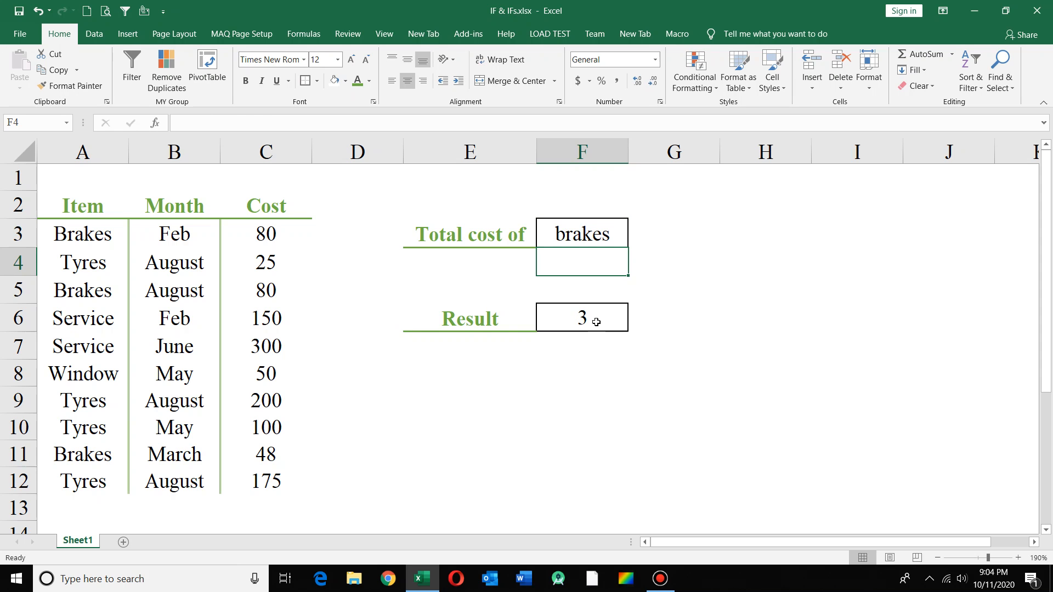
pyautogui.click(597, 322)
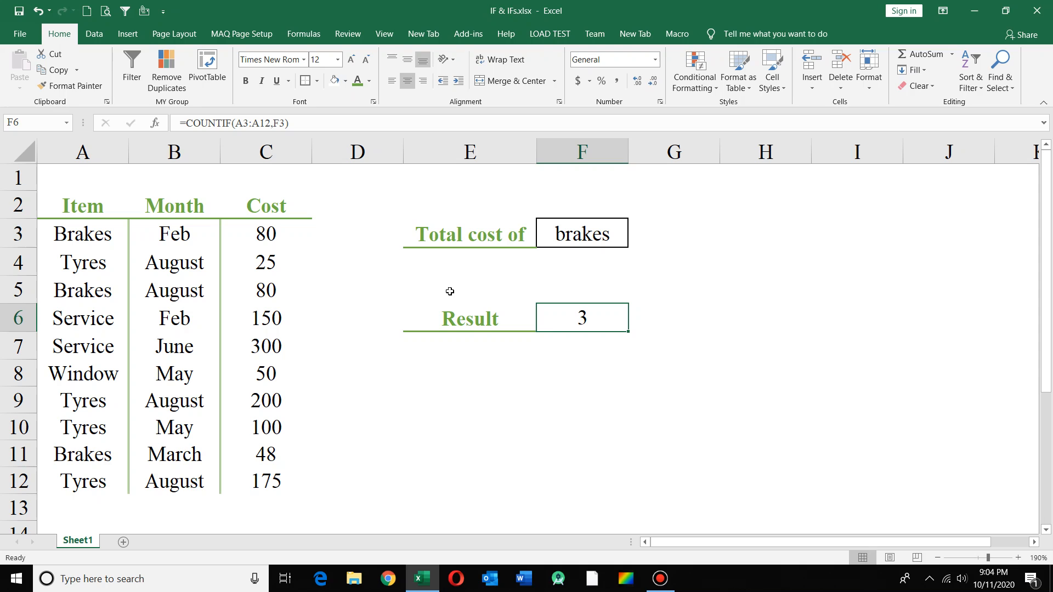
pyautogui.click(598, 234)
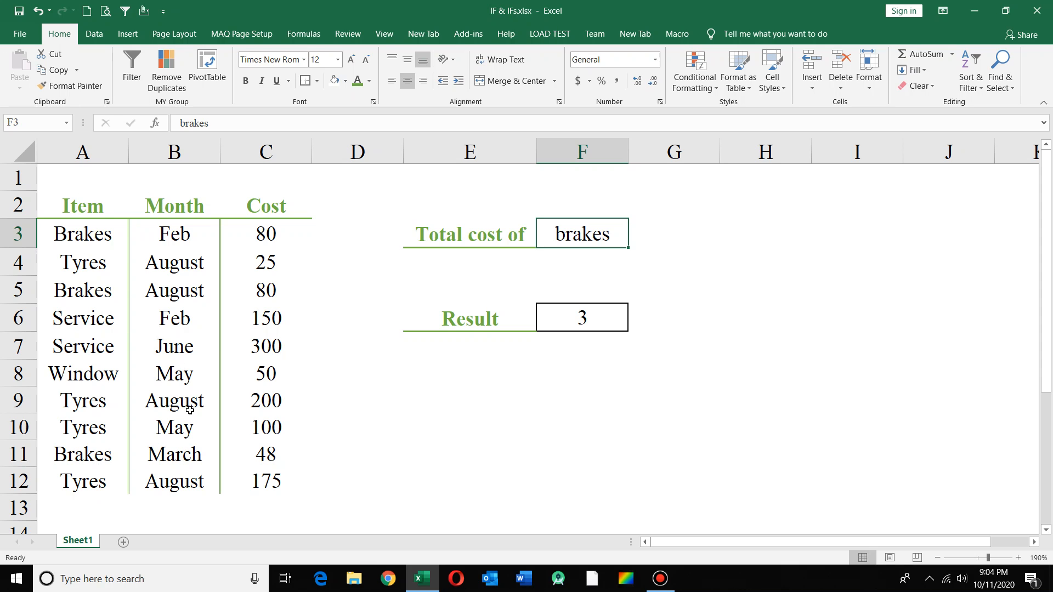
pyautogui.click(602, 324)
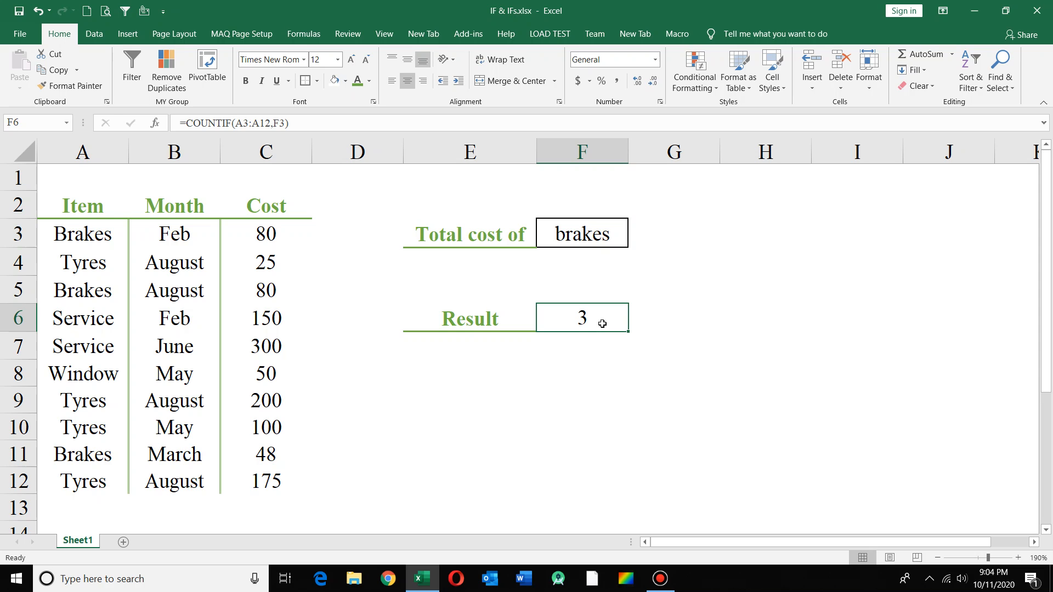
pyautogui.write('=co')
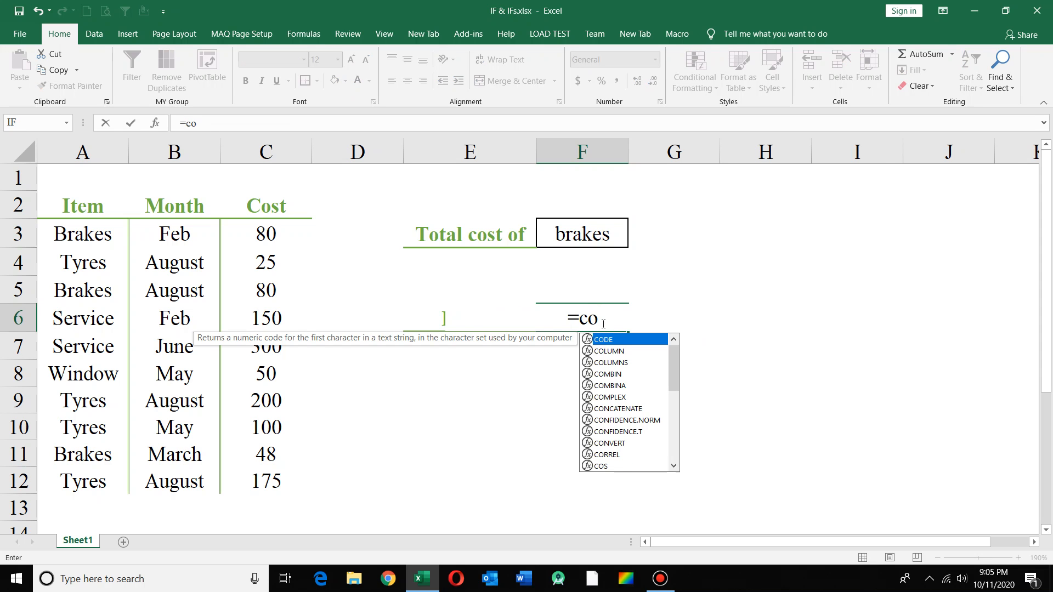
pyautogui.press('Escape')
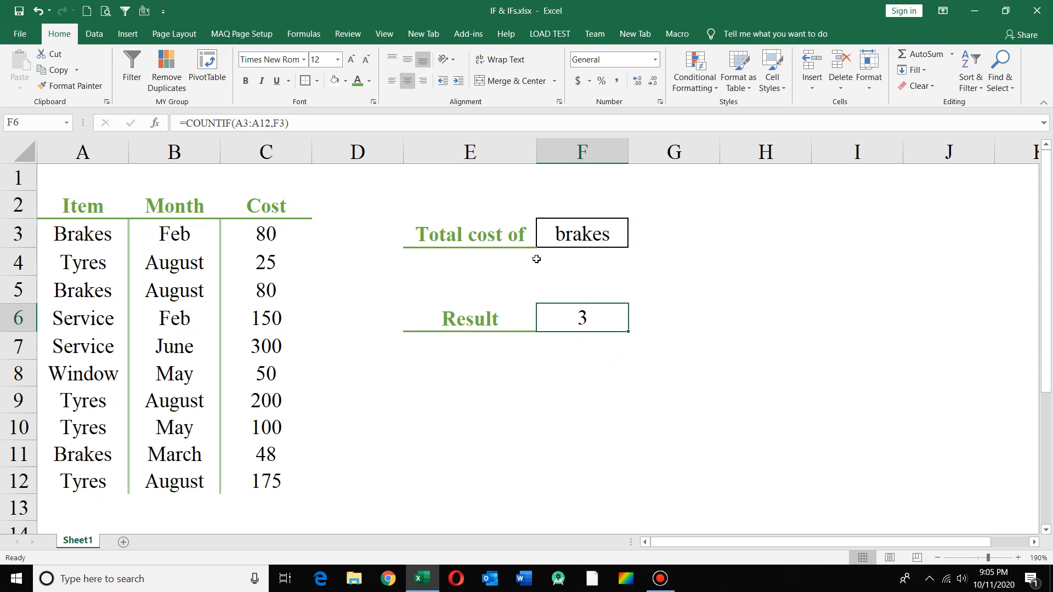
# Copy the "Total cost of" label and its input cell, E3:F3, into G3:H3
pyautogui.click(460, 234)
pyautogui.moveTo(460, 235); pyautogui.dragTo(570, 235)
pyautogui.hotkey('ctrl', 'c')
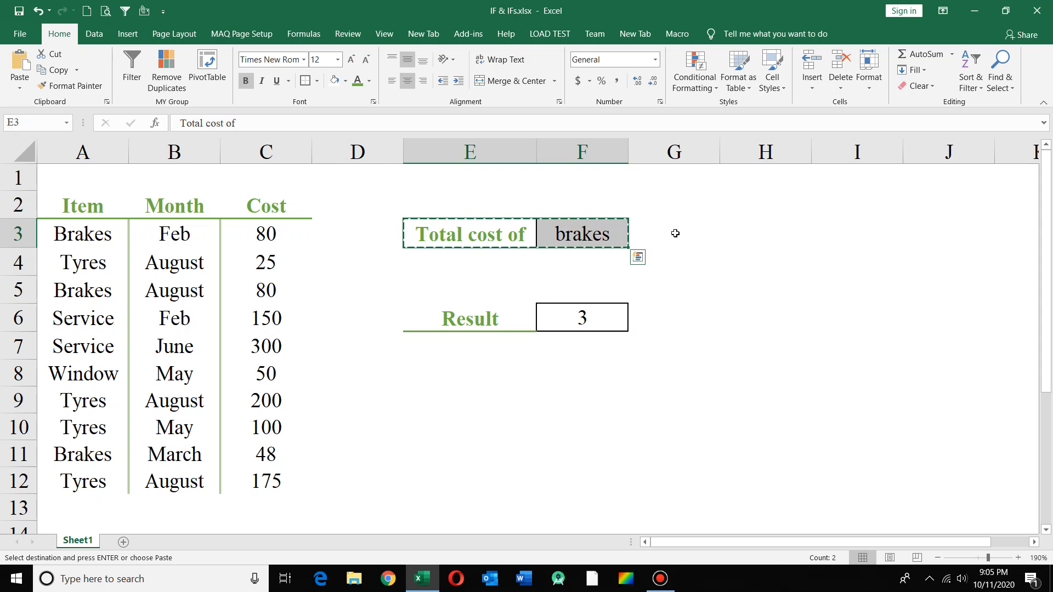
pyautogui.click(675, 234)
pyautogui.hotkey('ctrl', 'v')
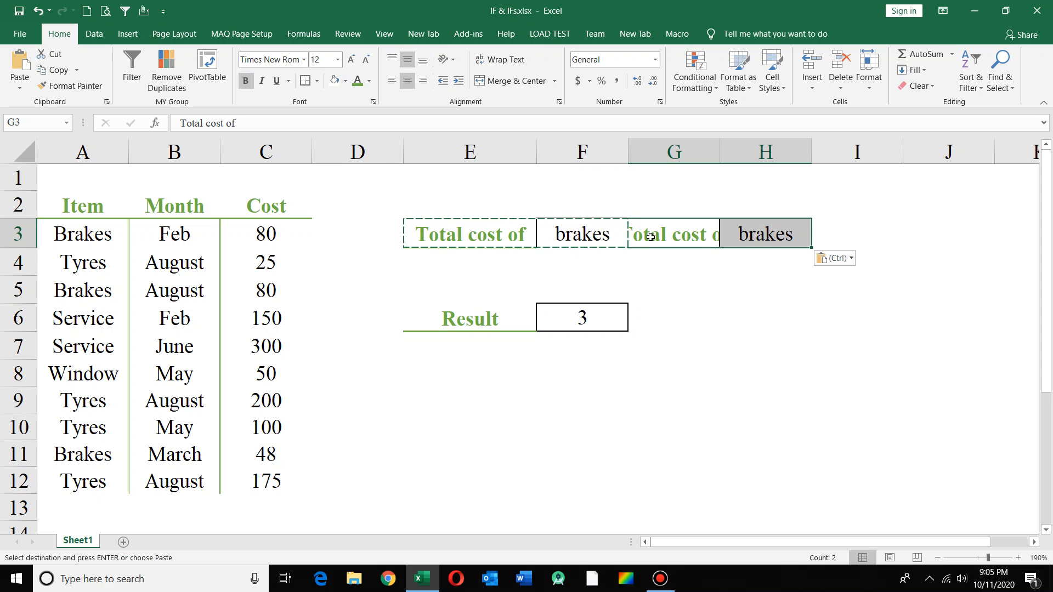
# Change the copied label in G3 to read "Month of"
pyautogui.doubleClick(651, 236)
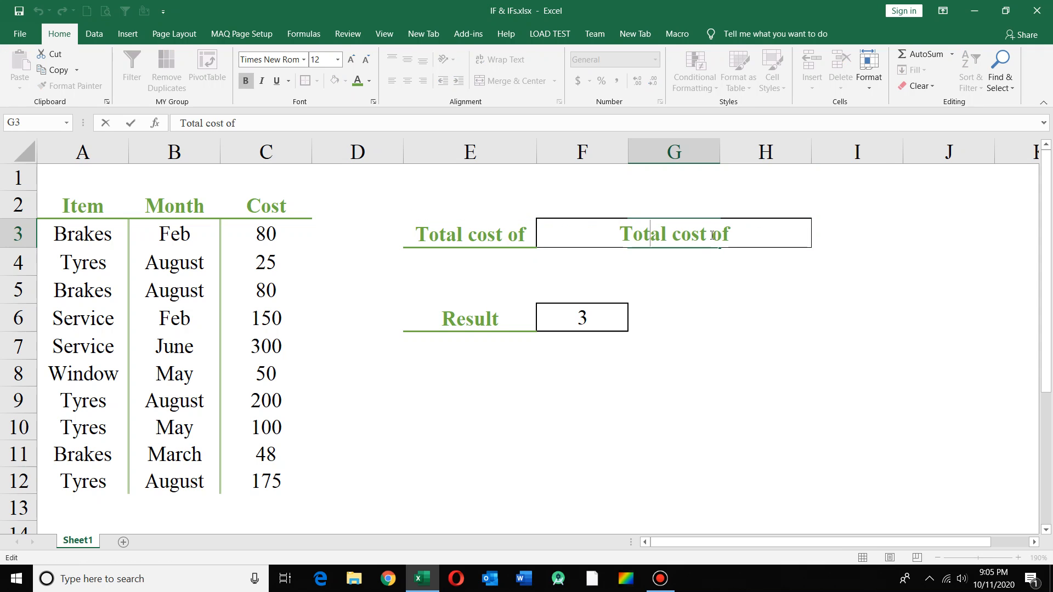
pyautogui.moveTo(709, 234); pyautogui.dragTo(580, 231)
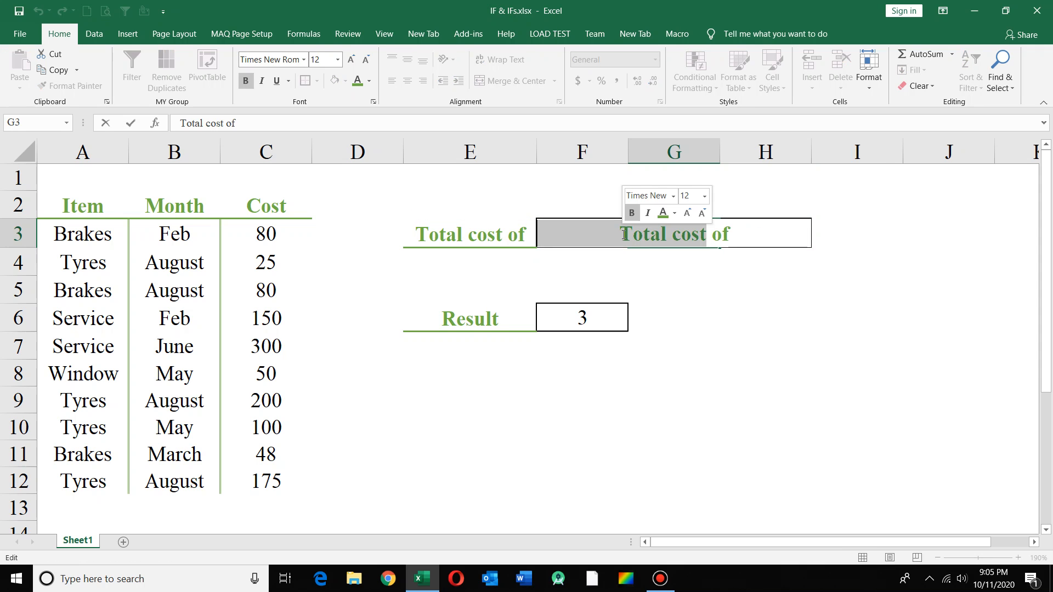
pyautogui.press('BackSpace')
pyautogui.write('Month')
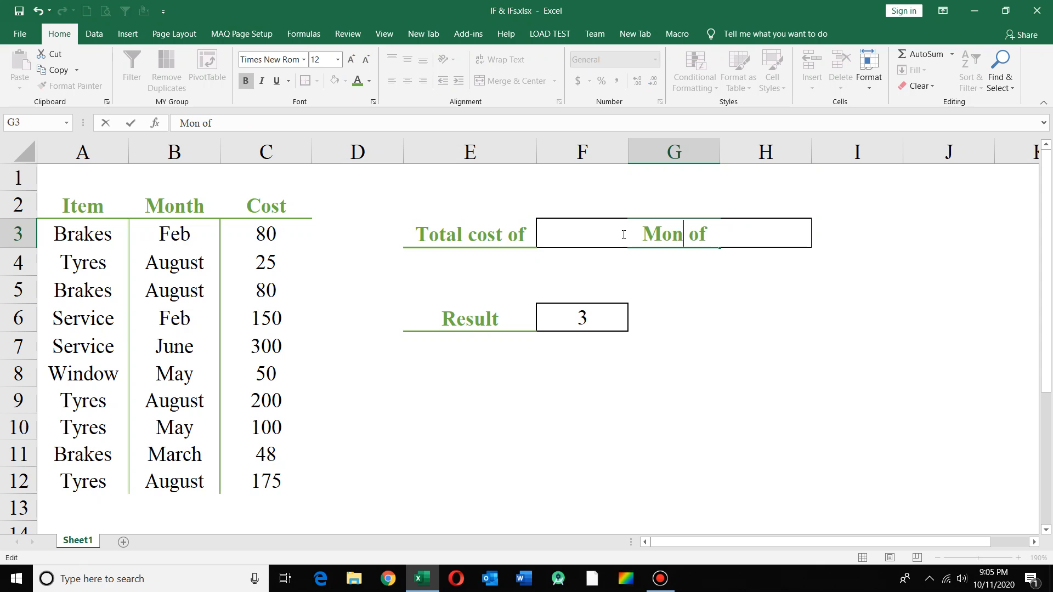
pyautogui.press('Return')
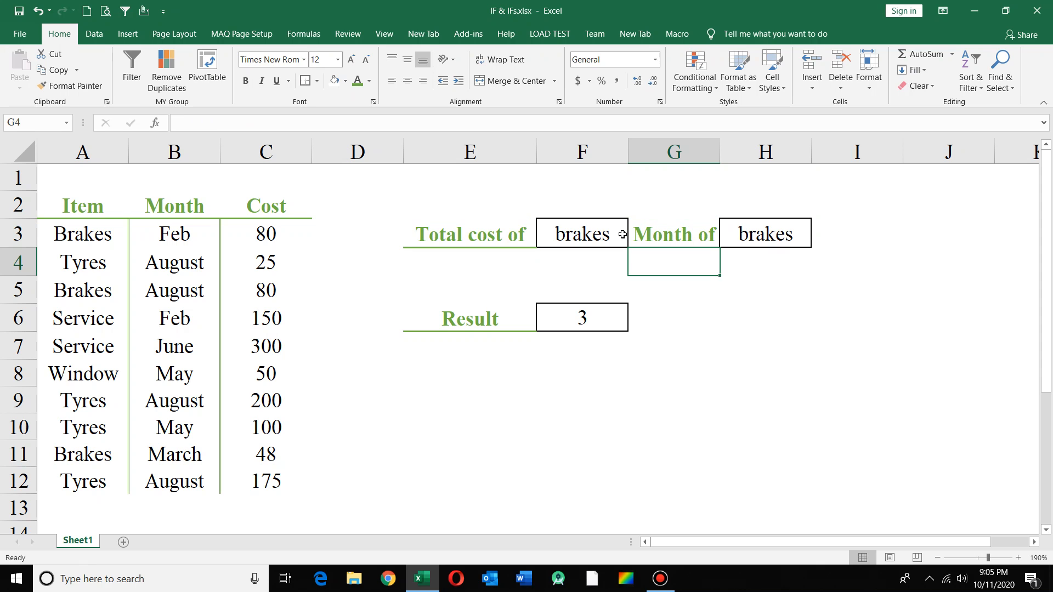
# Enter "May" as the month criterion in cell H3
pyautogui.click(780, 236)
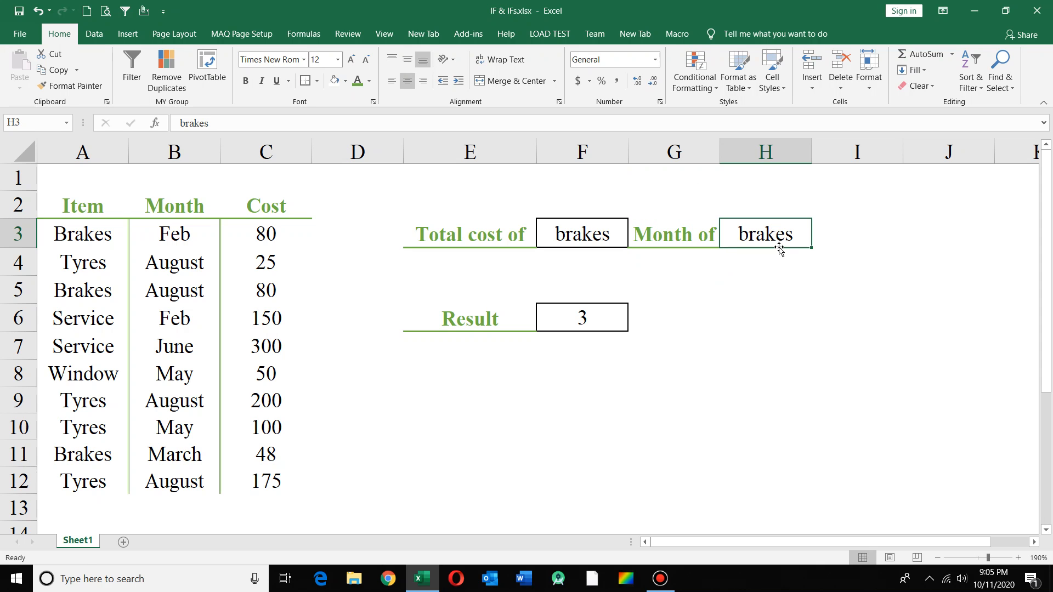
pyautogui.write('May')
pyautogui.press('Return')
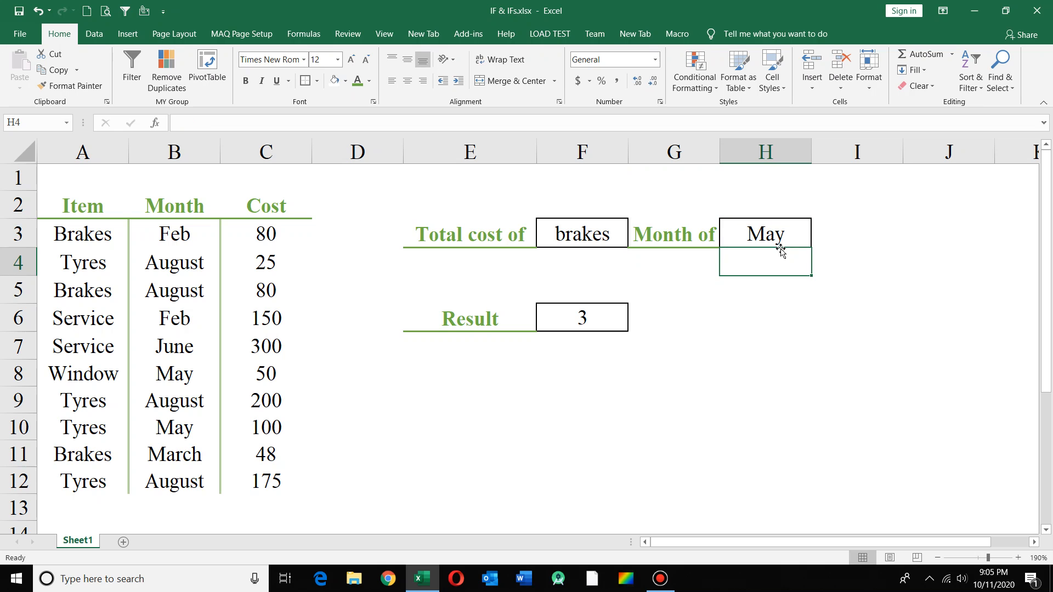
# Clear the result formula in F6 and start a COUNTIFS formula in its place
pyautogui.click(592, 324)
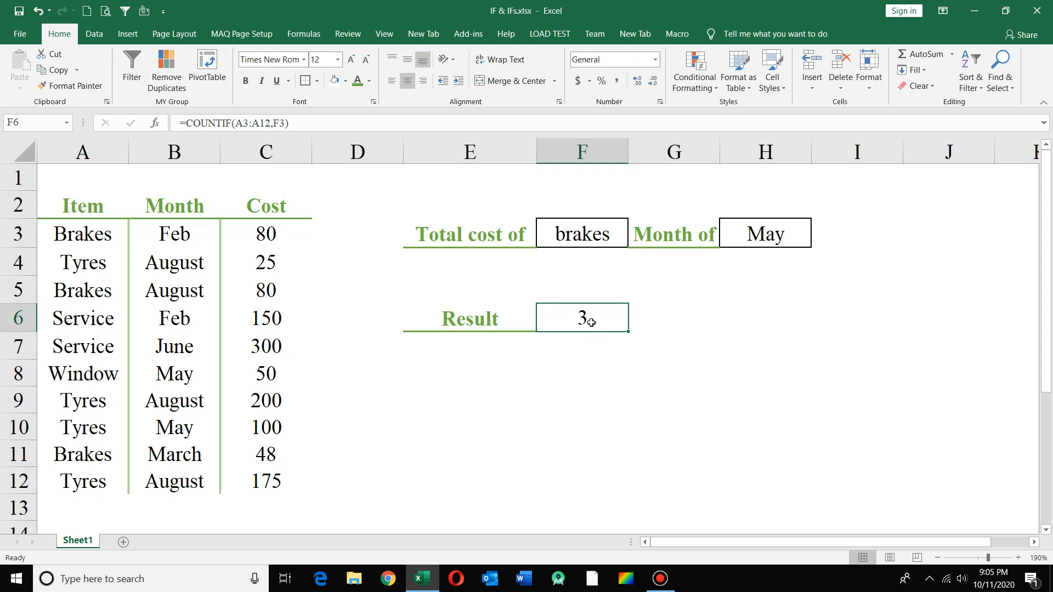
pyautogui.press('BackSpace')
pyautogui.write('=cou')
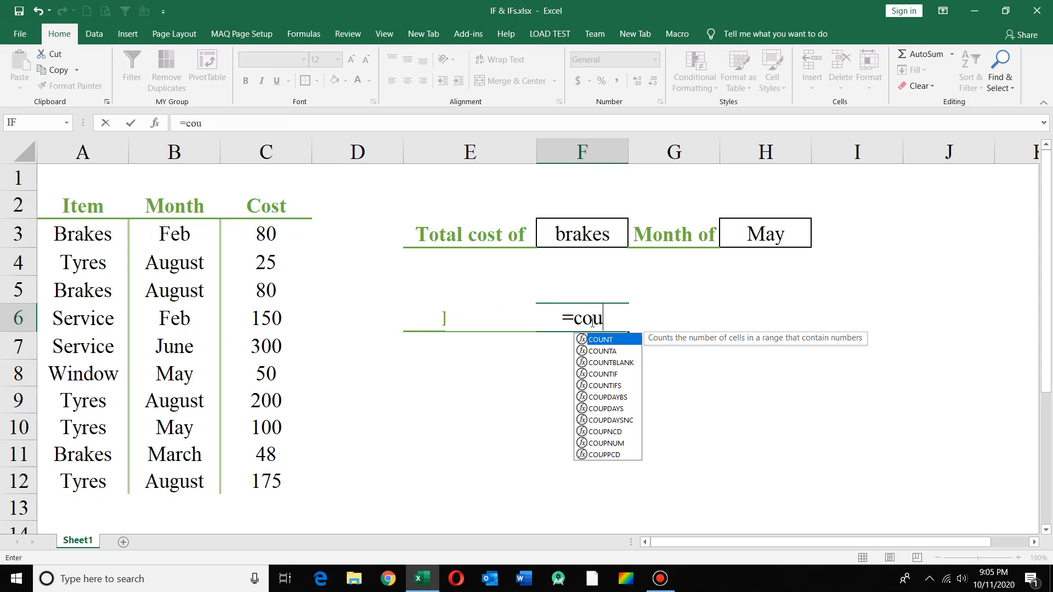
pyautogui.write('n')
pyautogui.press('Down')
pyautogui.press('Down')
pyautogui.press('Down')
pyautogui.press('Tab')
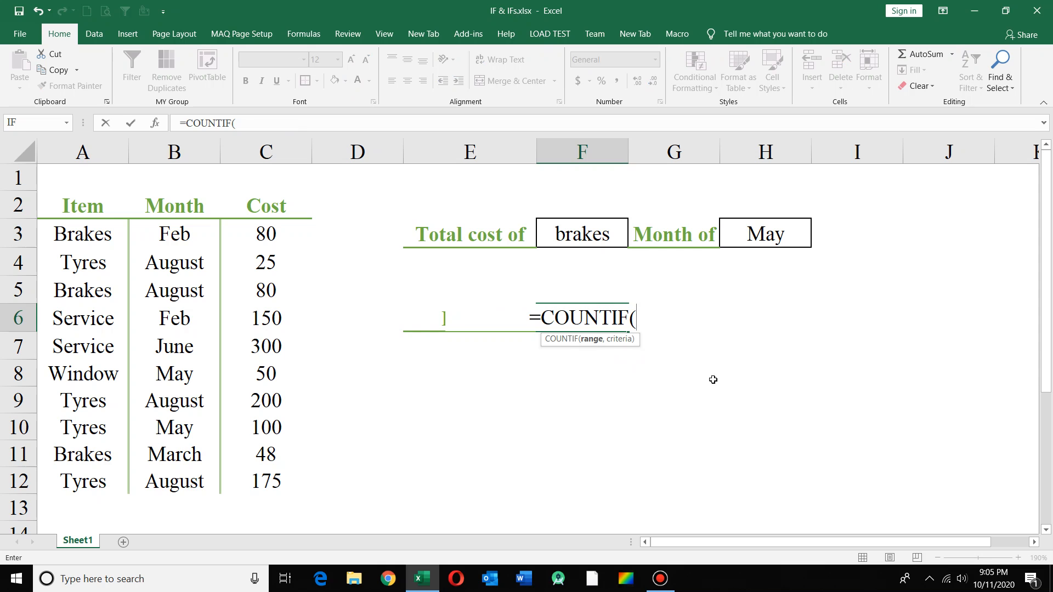
pyautogui.press('BackSpace')
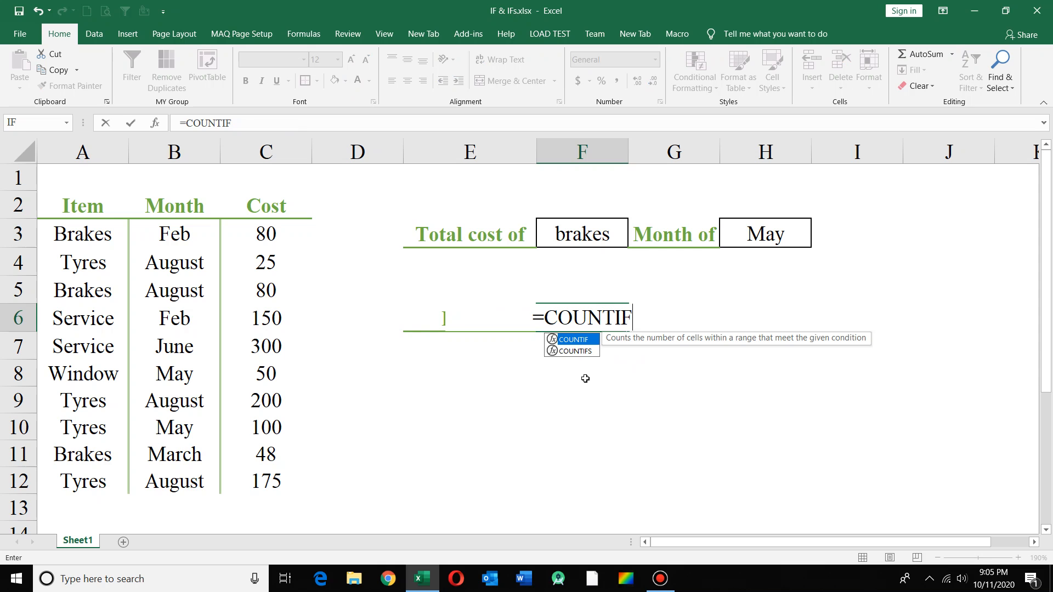
pyautogui.press('Down')
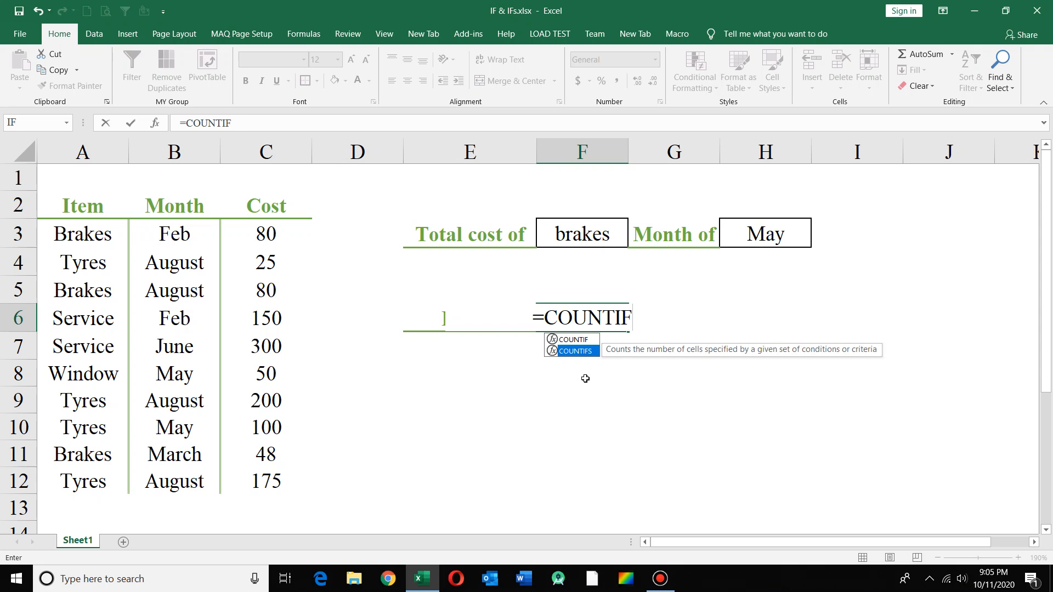
pyautogui.press('Tab')
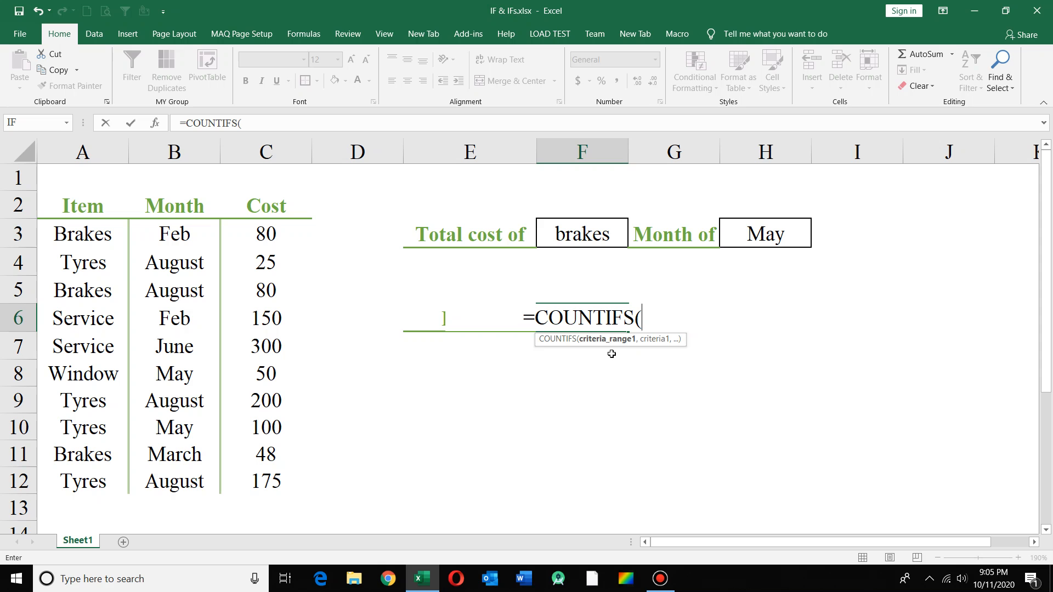
# Give COUNTIFS the item column A3:A12 as its first criteria range and F3 as its first criterion
pyautogui.moveTo(91, 229); pyautogui.dragTo(99, 481)
pyautogui.write(',')
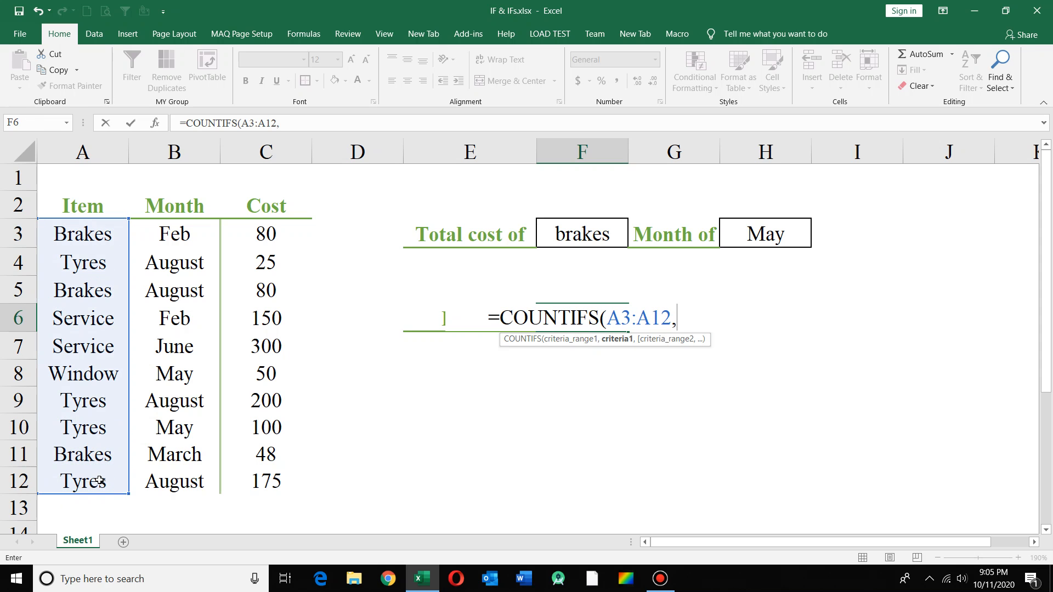
pyautogui.click(576, 239)
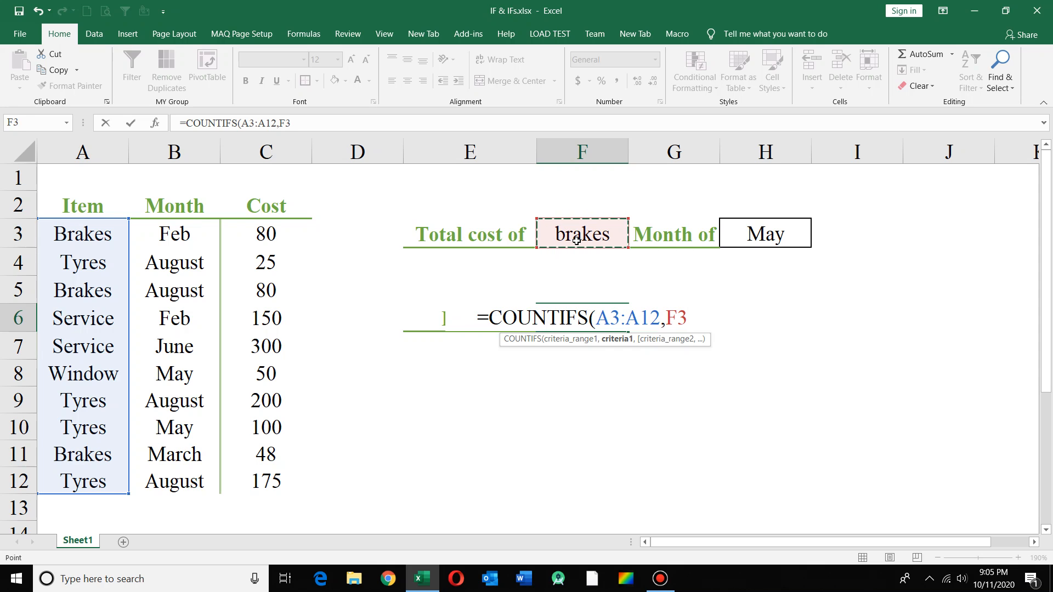
pyautogui.write(',')
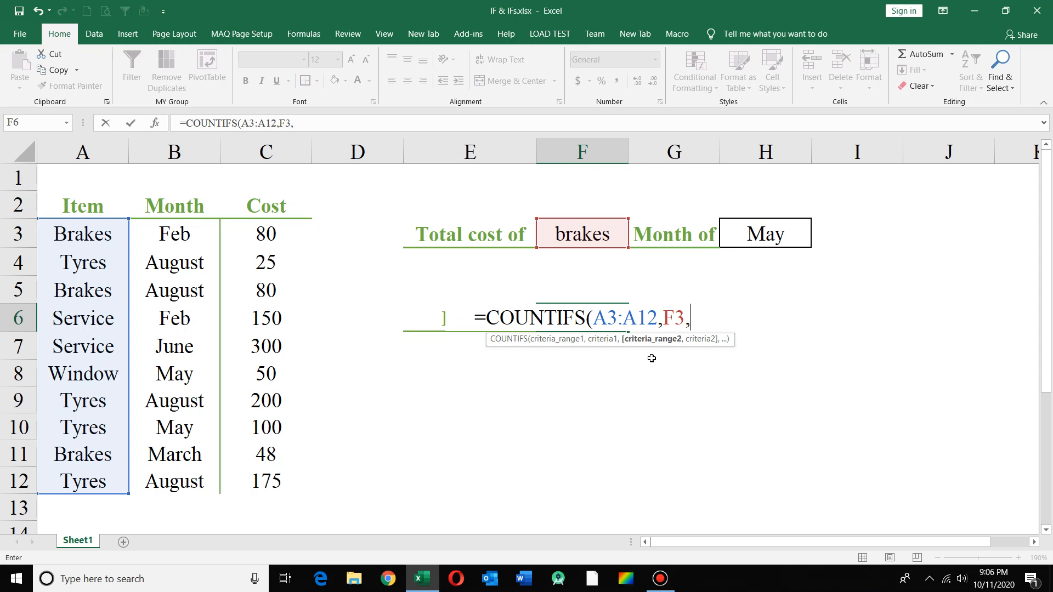
# Add the month column B3:B12 as the second criteria range with H3 as its criterion, and complete the COUNTIFS formula
pyautogui.click(178, 232)
pyautogui.moveTo(186, 282); pyautogui.dragTo(195, 482)
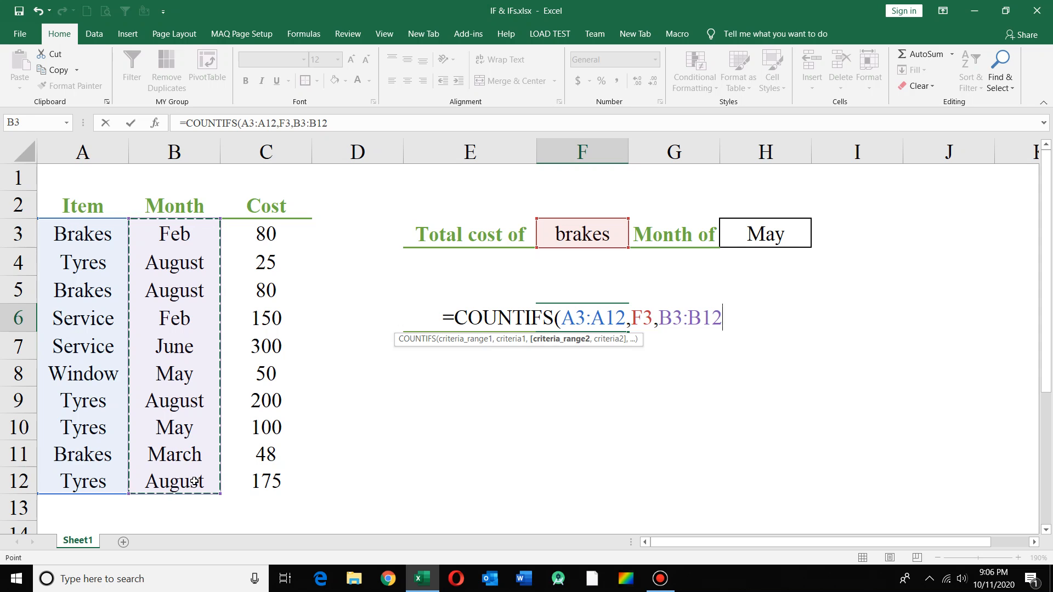
pyautogui.write(',')
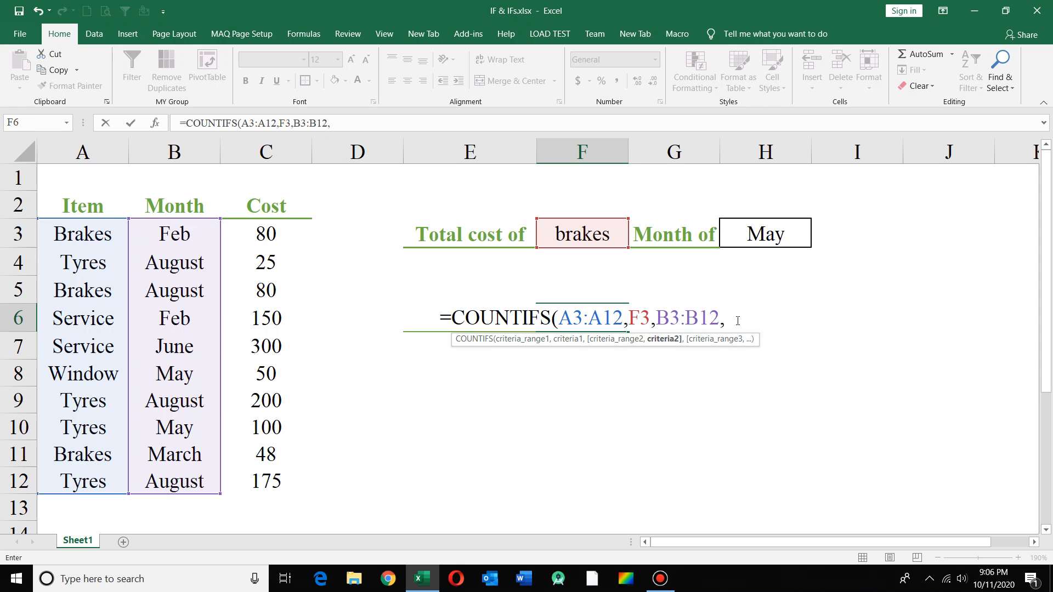
pyautogui.click(770, 237)
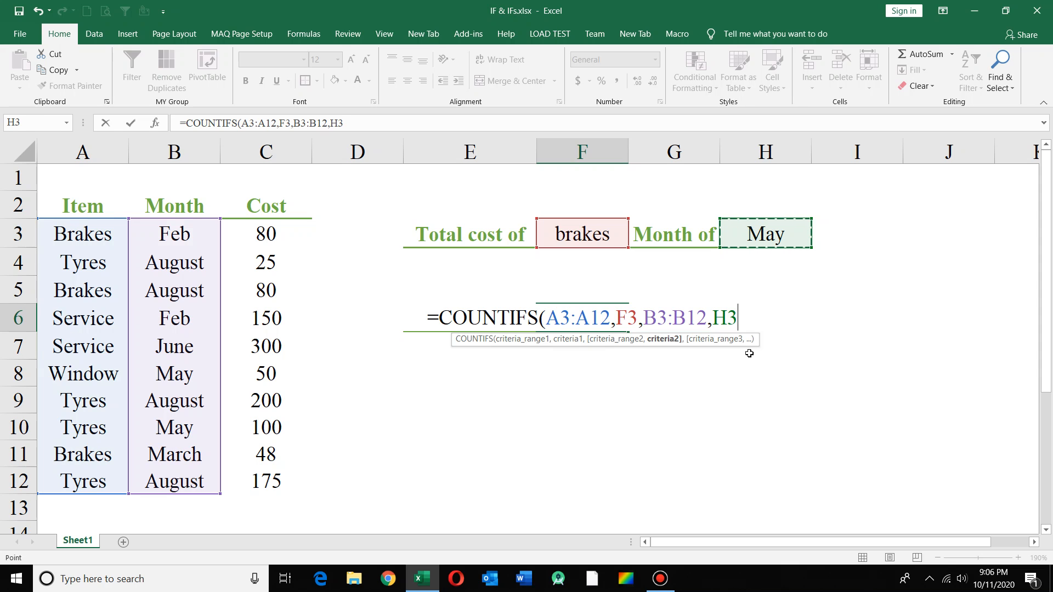
pyautogui.press('Return')
pyautogui.press('Up')
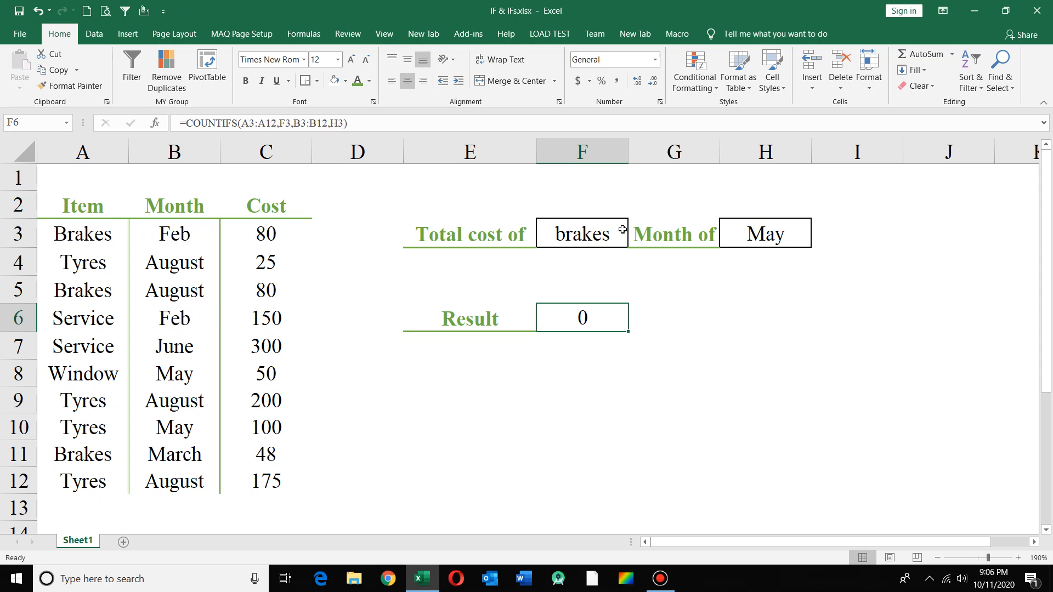
# Change the item criterion in F3 to "tyres" and the month criterion in H3 to "august"
pyautogui.click(597, 234)
pyautogui.write('tyres')
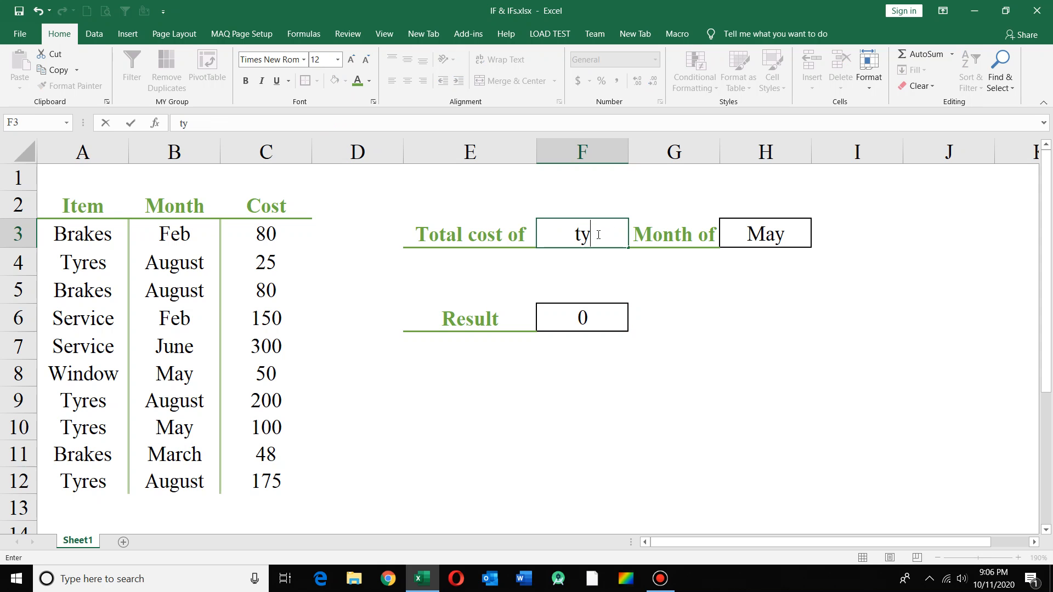
pyautogui.press('Return')
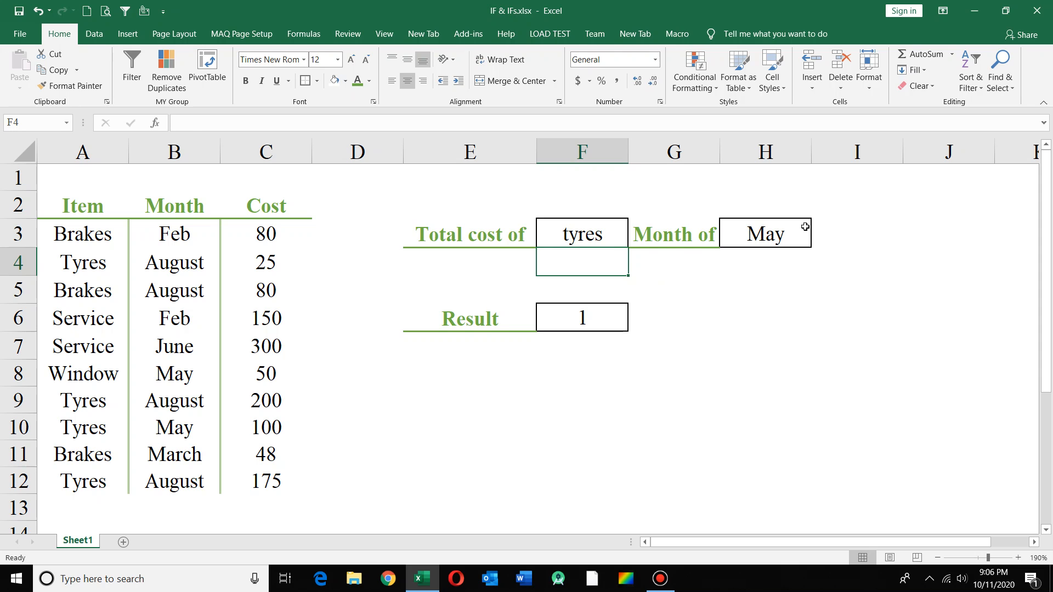
pyautogui.doubleClick(774, 231)
pyautogui.write('august')
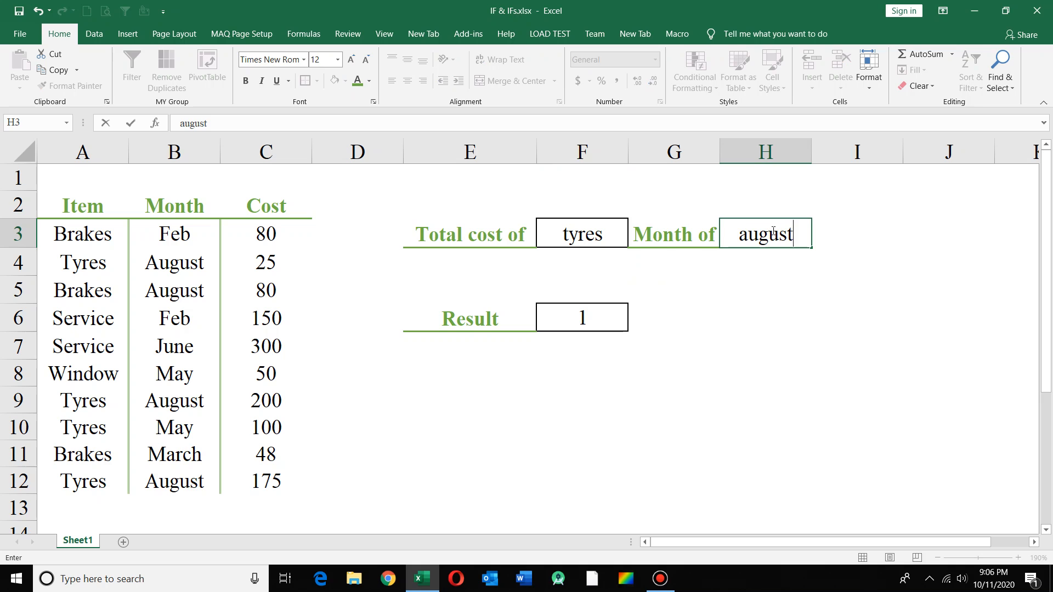
pyautogui.press('Return')
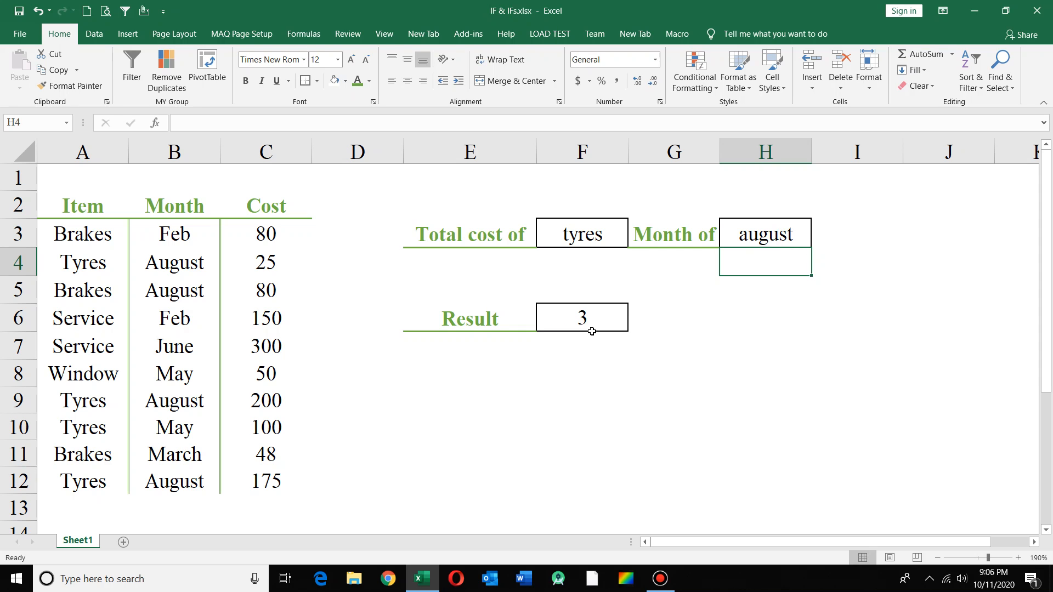
pyautogui.click(574, 324)
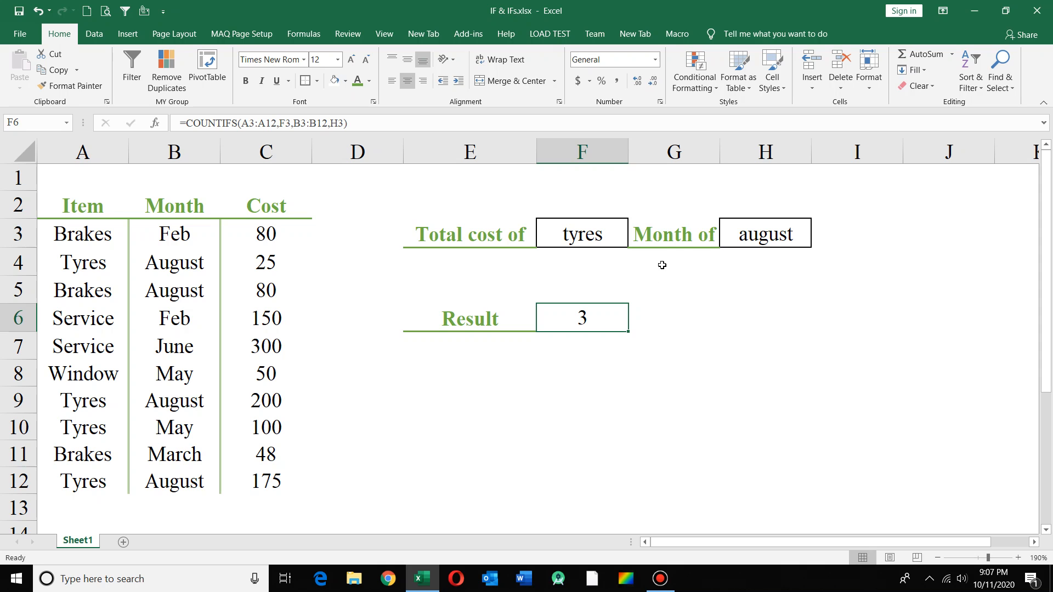
# Copy the month label and its criterion cell from G3:H3 into I3:J3
pyautogui.click(664, 235)
pyautogui.moveTo(719, 235); pyautogui.dragTo(742, 235)
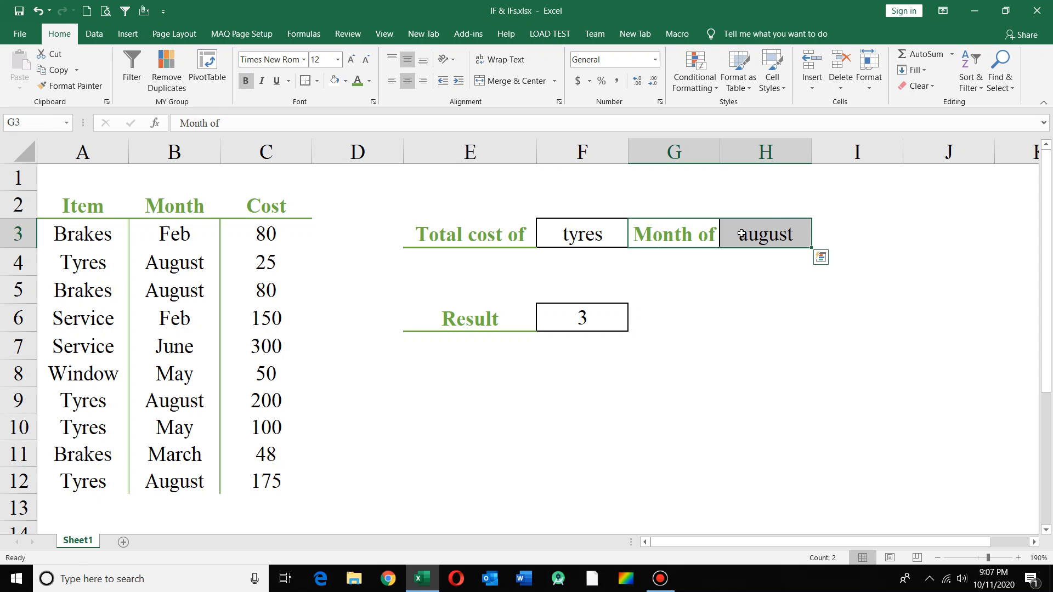
pyautogui.hotkey('ctrl', 'c')
pyautogui.click(847, 233)
pyautogui.hotkey('ctrl', 'v')
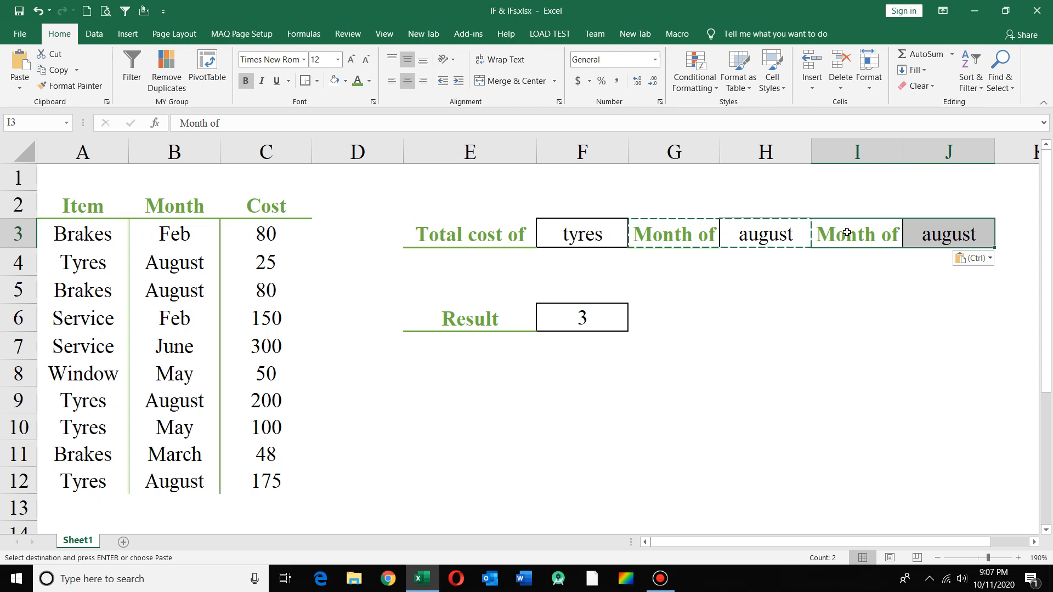
# Change the copied label in I3 to "Cost of" and enter >100 as the cost criterion in J3
pyautogui.doubleClick(846, 234)
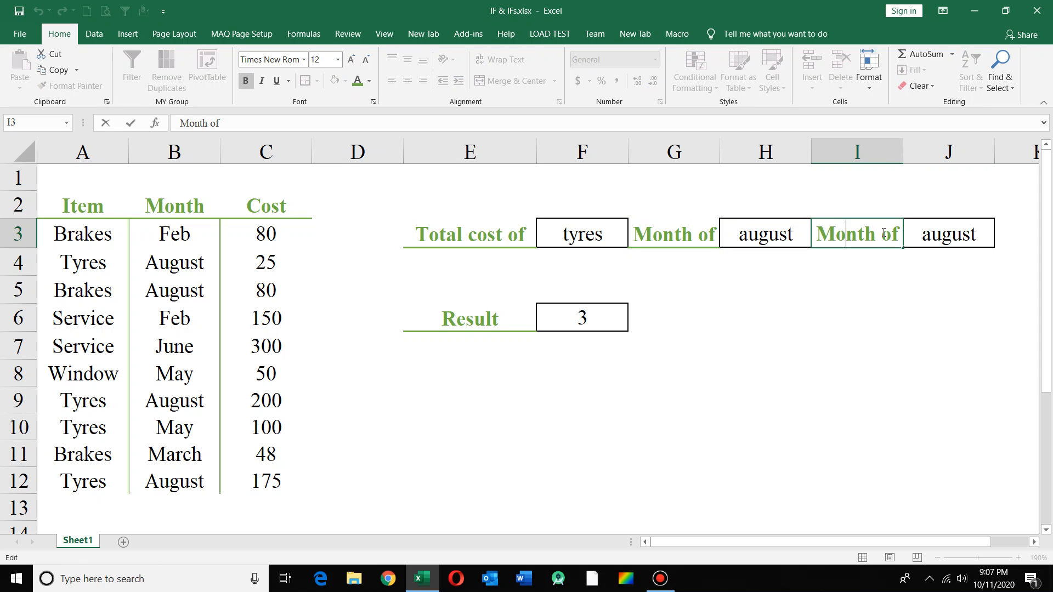
pyautogui.moveTo(877, 234); pyautogui.dragTo(822, 234)
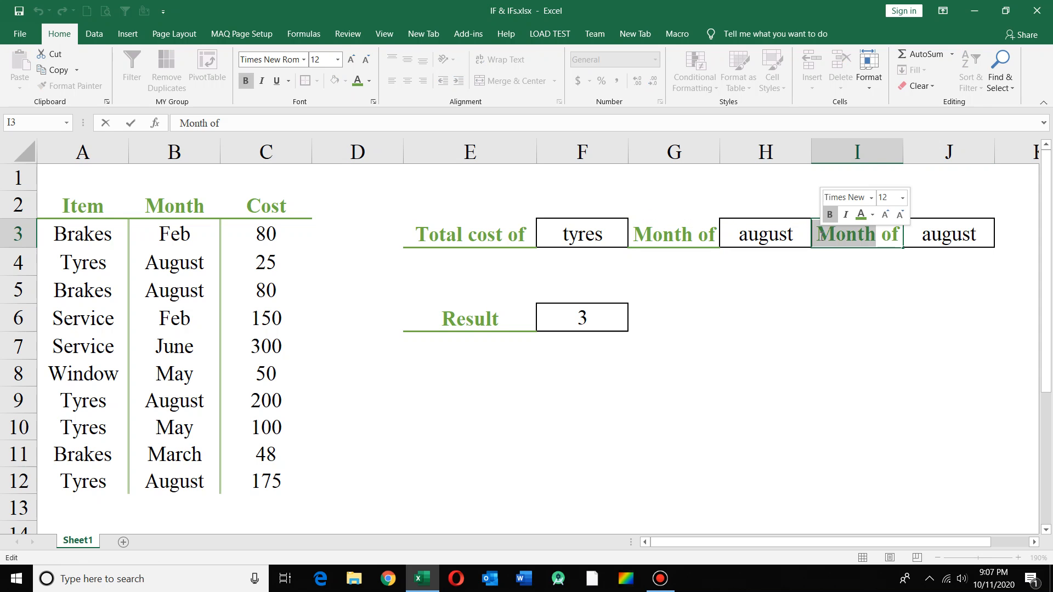
pyautogui.write('Cost')
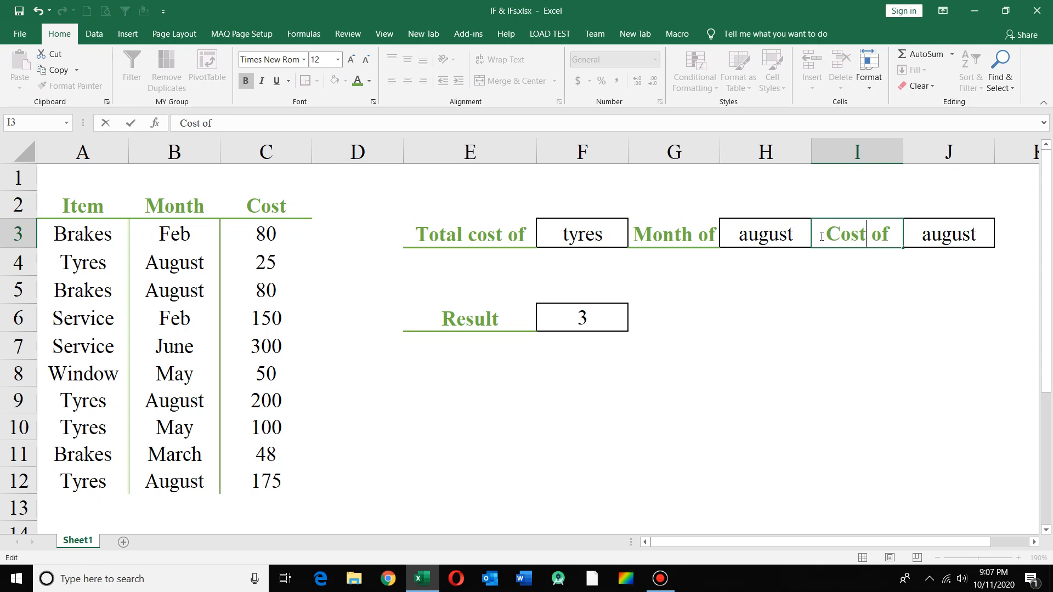
pyautogui.press('Return')
pyautogui.click(924, 231)
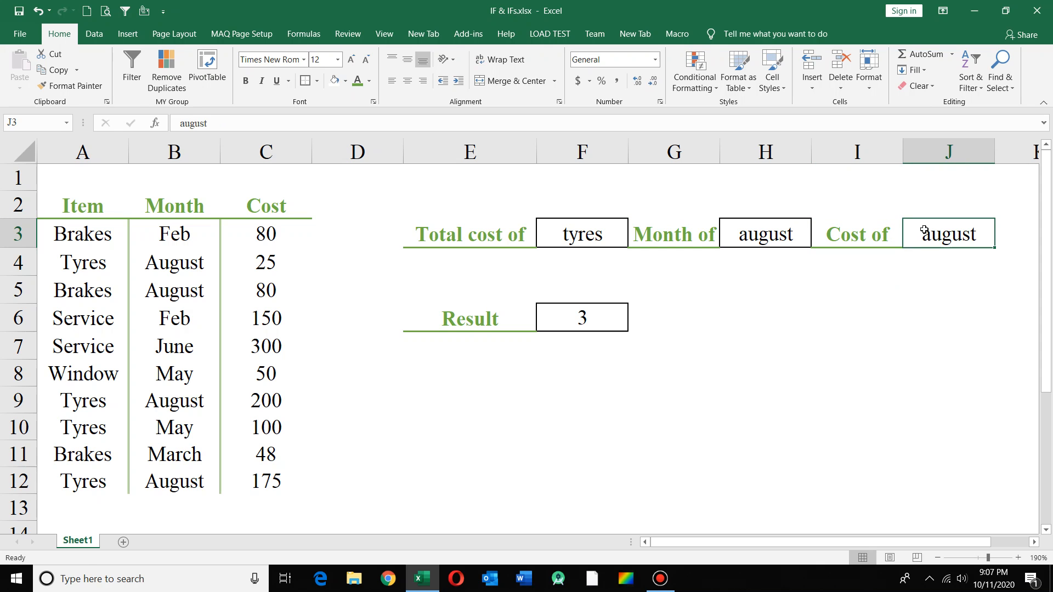
pyautogui.write('>100')
pyautogui.press('Return')
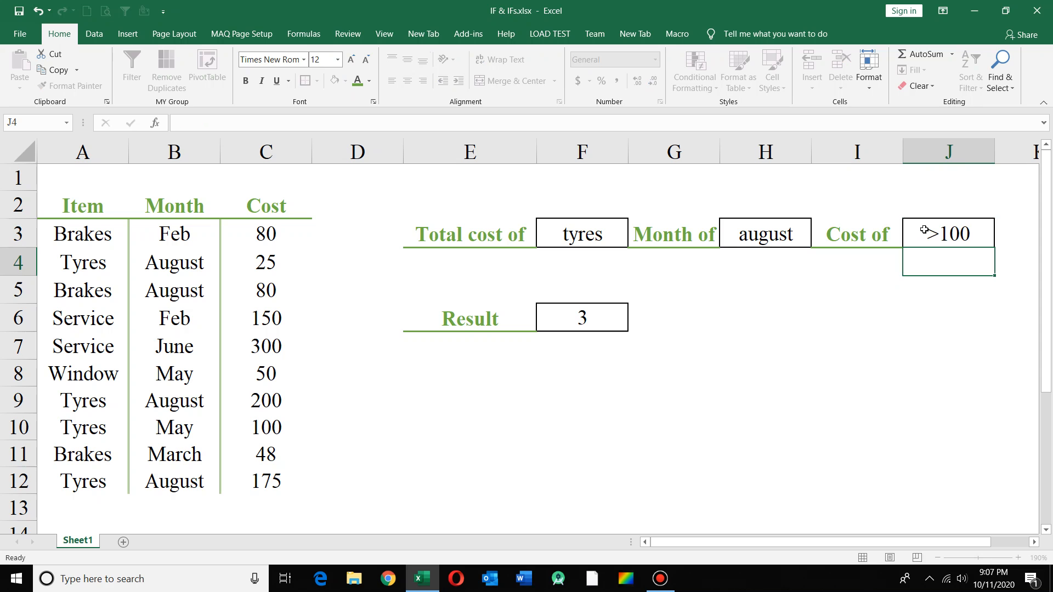
# Extend the COUNTIFS formula in F6 with the cost column C3:C12 as third criteria range and J3 as its criterion
pyautogui.click(597, 312)
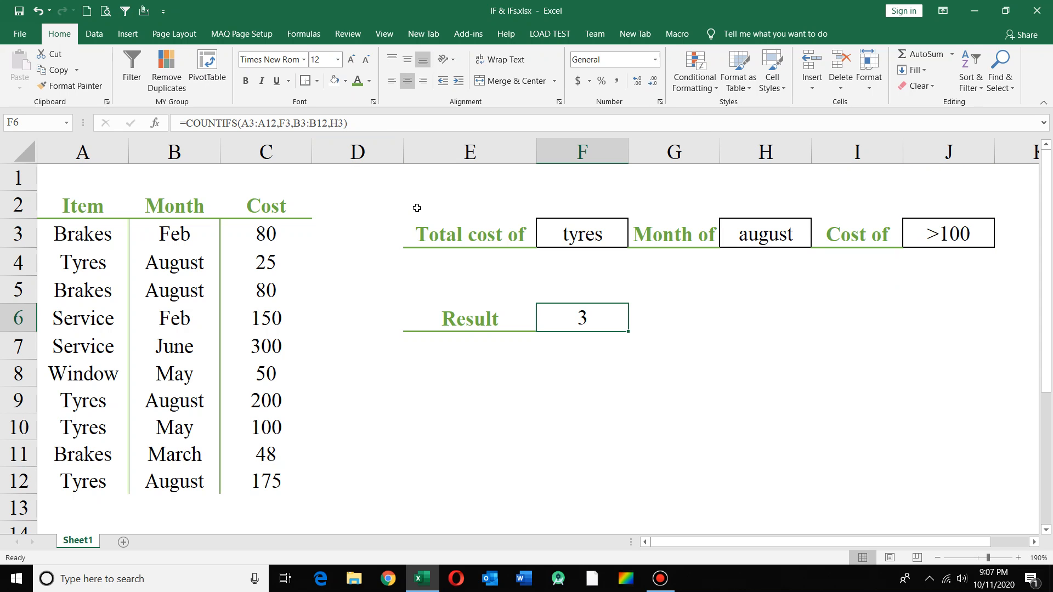
pyautogui.press('F2')
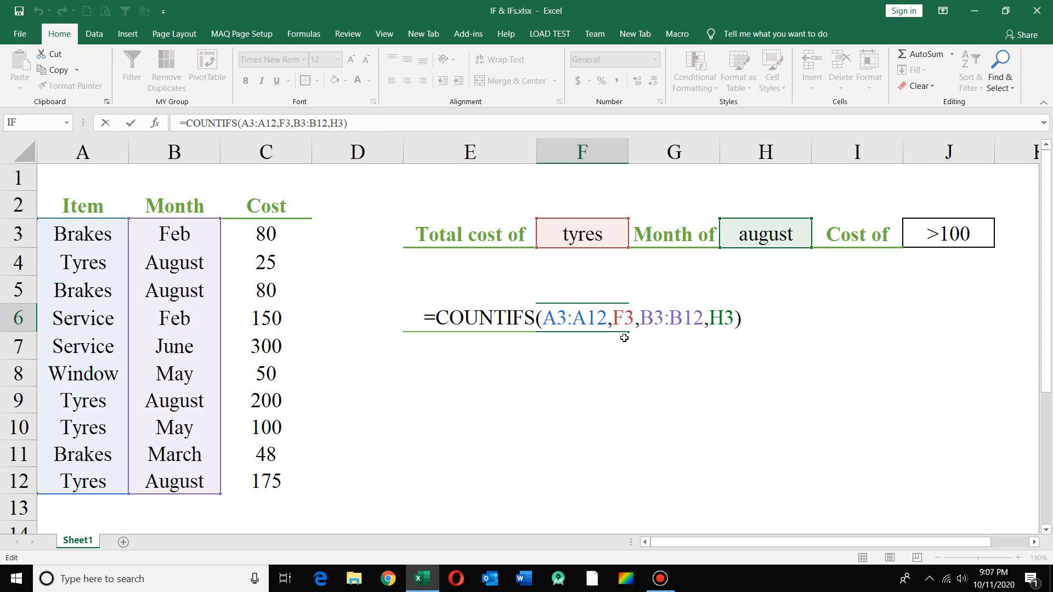
pyautogui.click(734, 315)
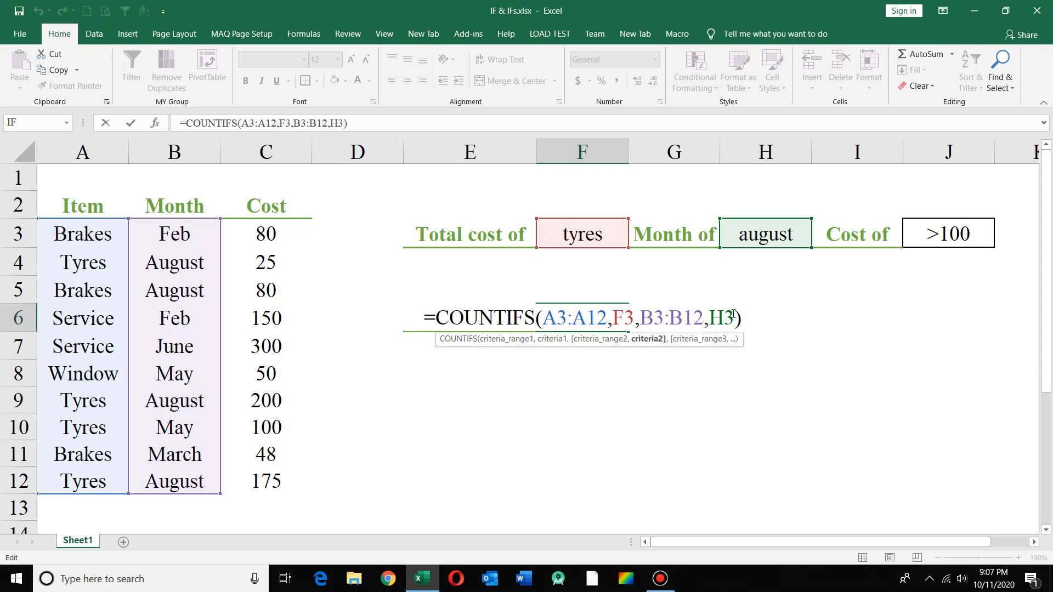
pyautogui.write(',')
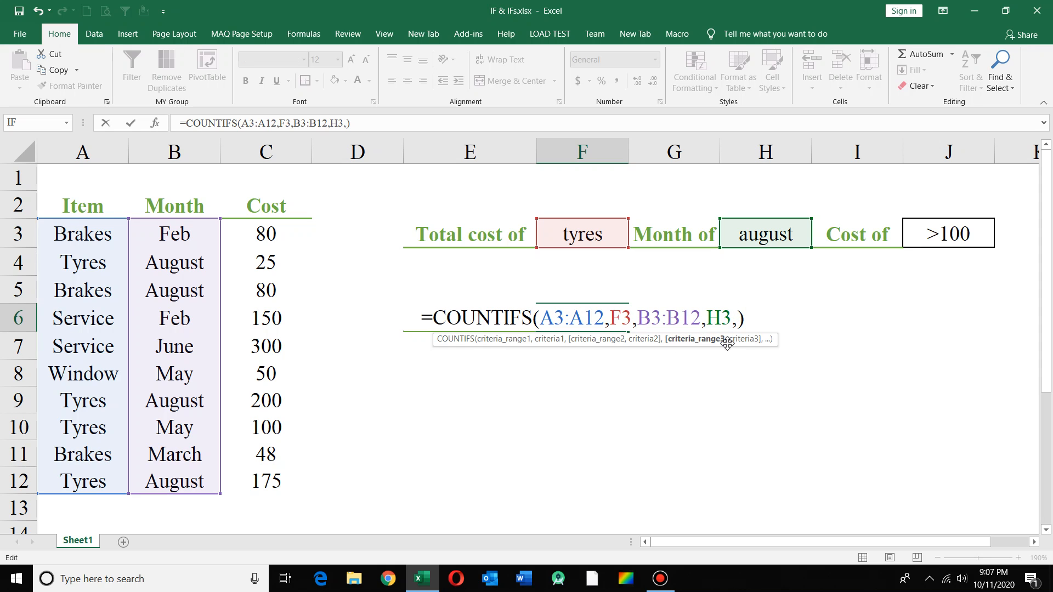
pyautogui.moveTo(262, 231); pyautogui.dragTo(274, 480)
pyautogui.write(',')
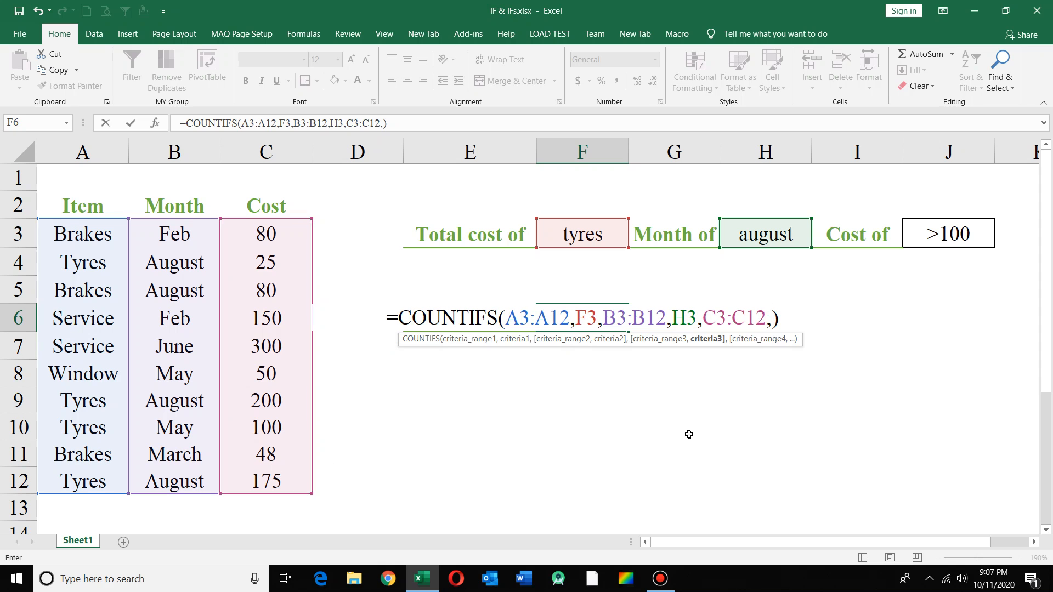
pyautogui.click(948, 230)
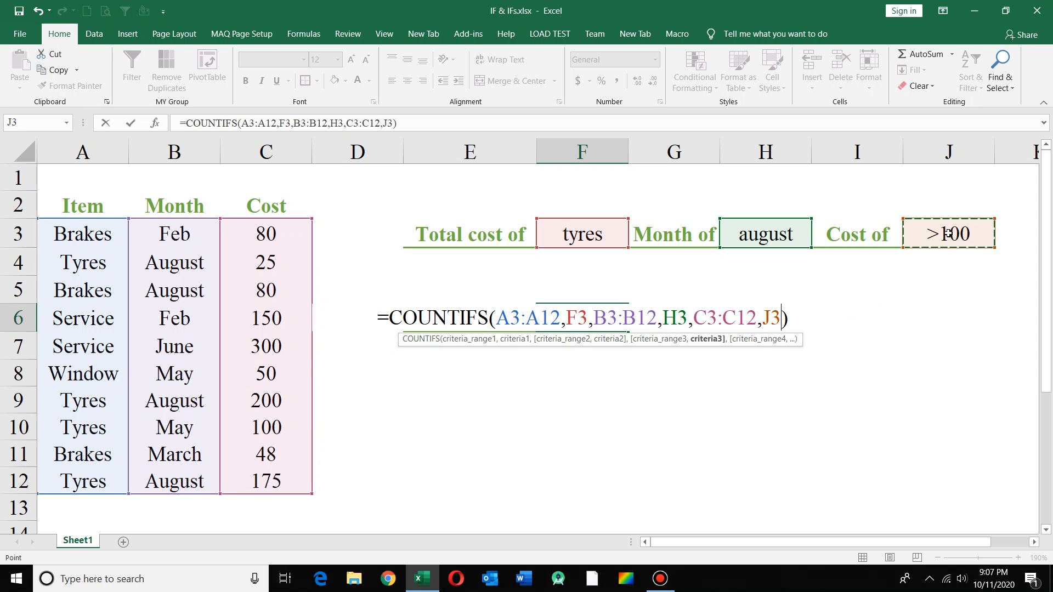
pyautogui.press('Return')
pyautogui.press('Up')
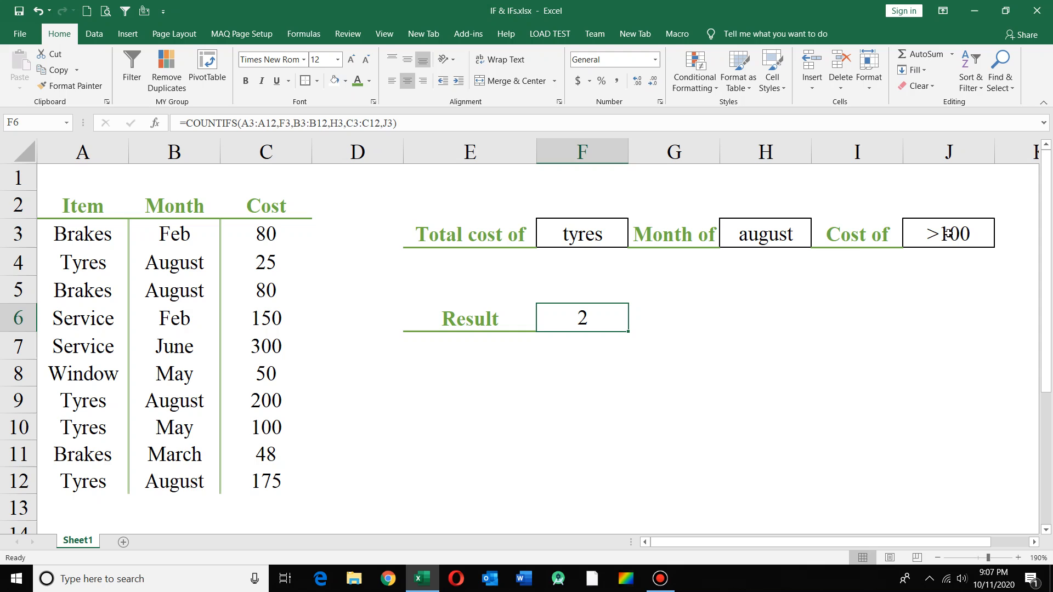
# Check the COUNTIFS result against the three criteria and the costs of the August tyres rows in the table
pyautogui.click(590, 231)
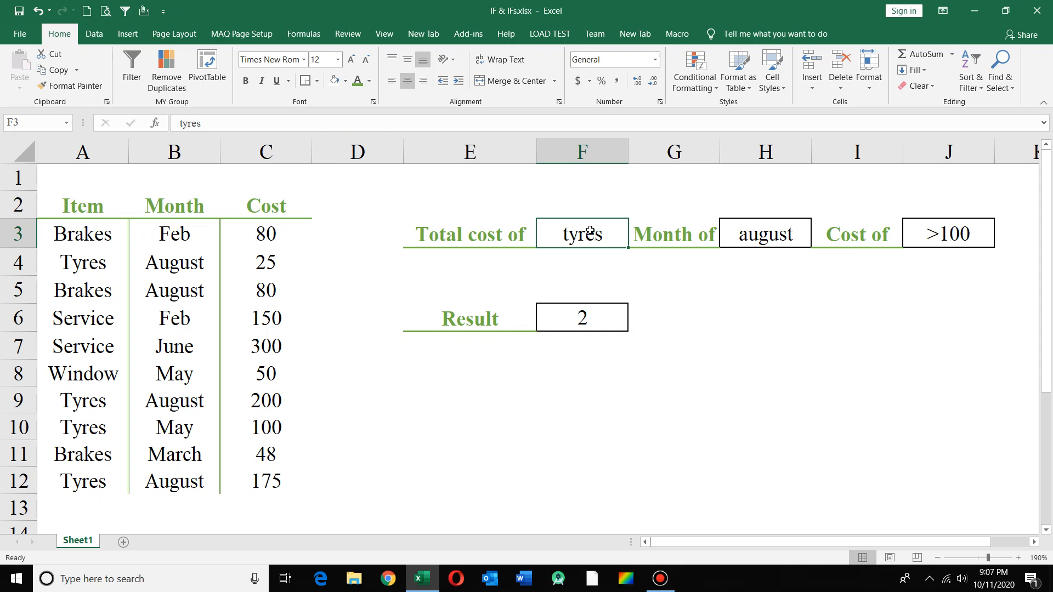
pyautogui.click(758, 237)
pyautogui.click(951, 240)
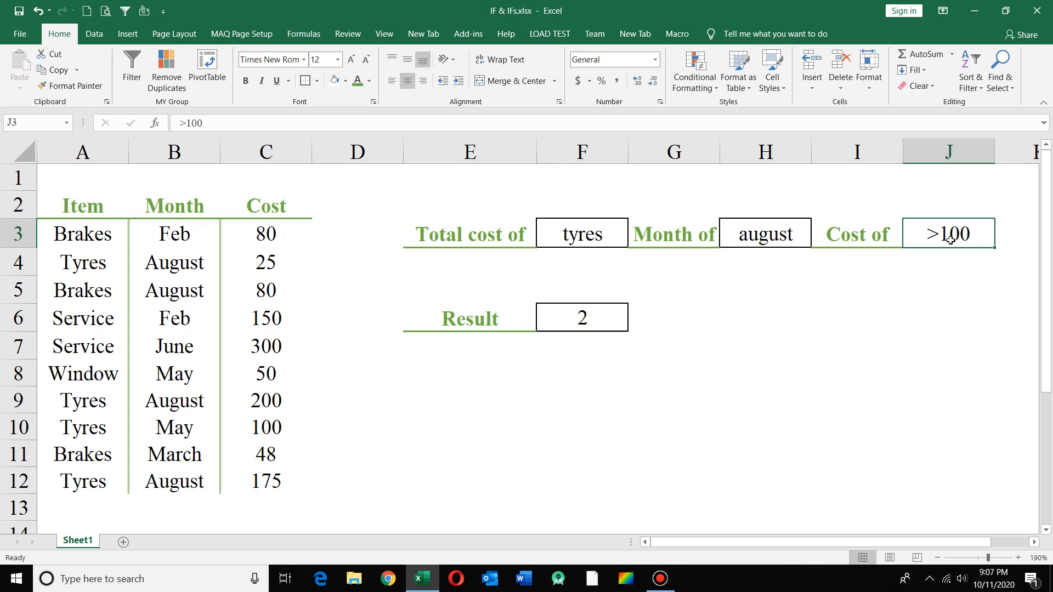
pyautogui.click(603, 323)
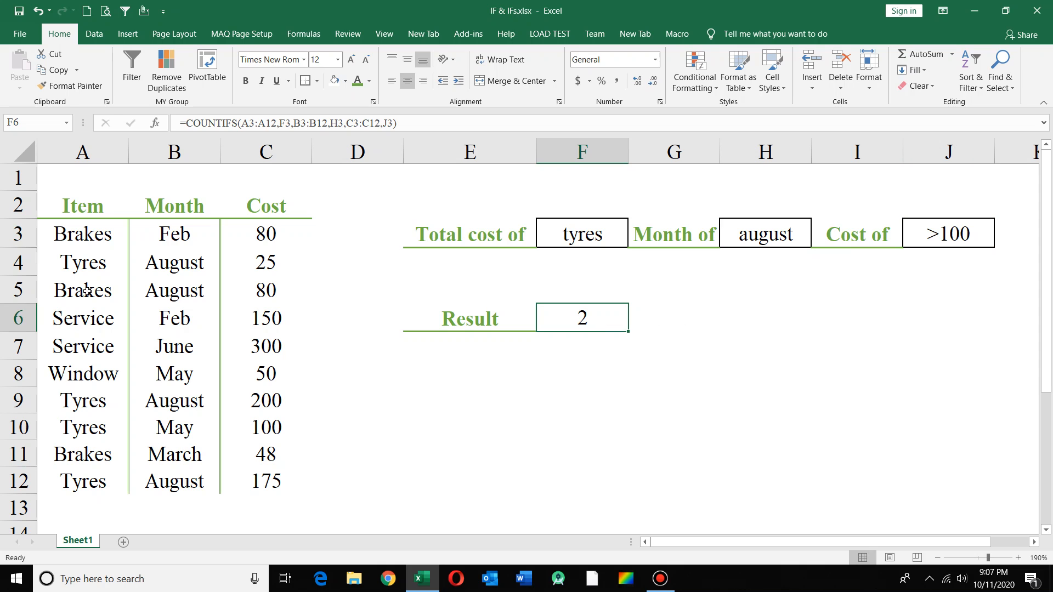
pyautogui.click(265, 263)
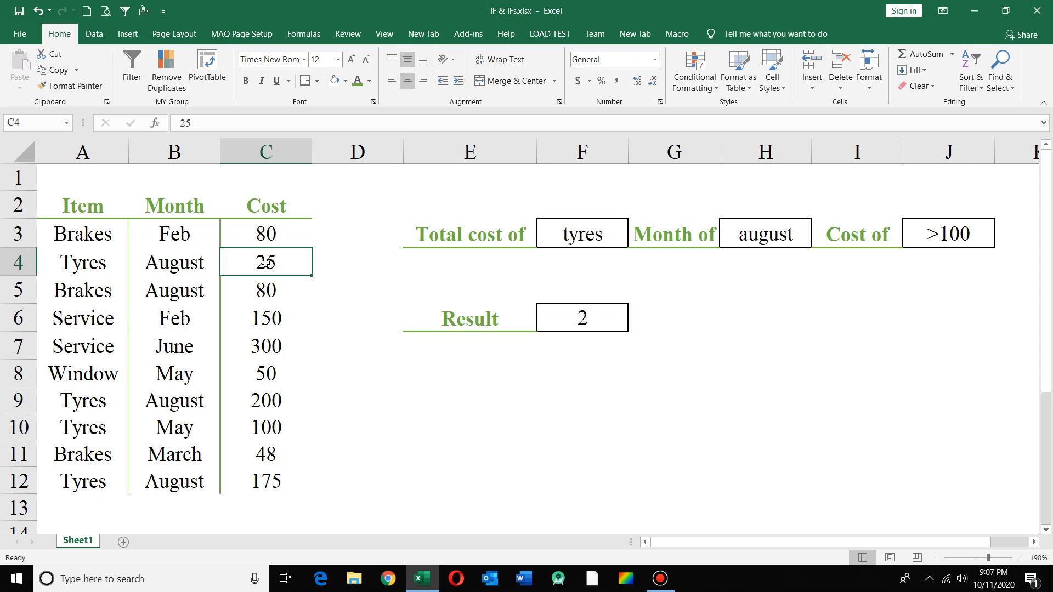
pyautogui.click(257, 400)
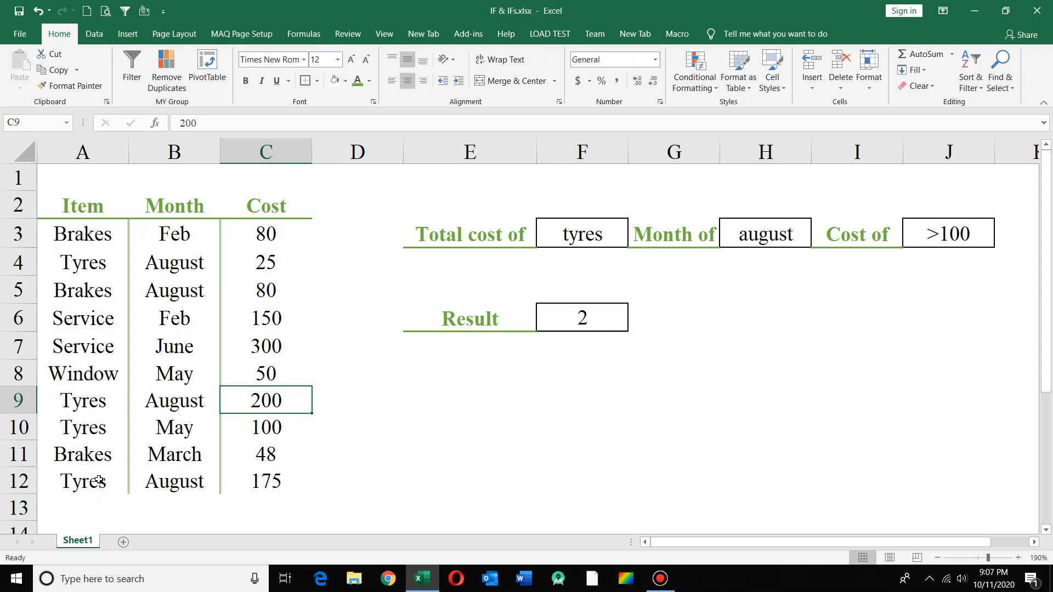
pyautogui.moveTo(104, 484); pyautogui.dragTo(269, 480)
pyautogui.click(269, 480)
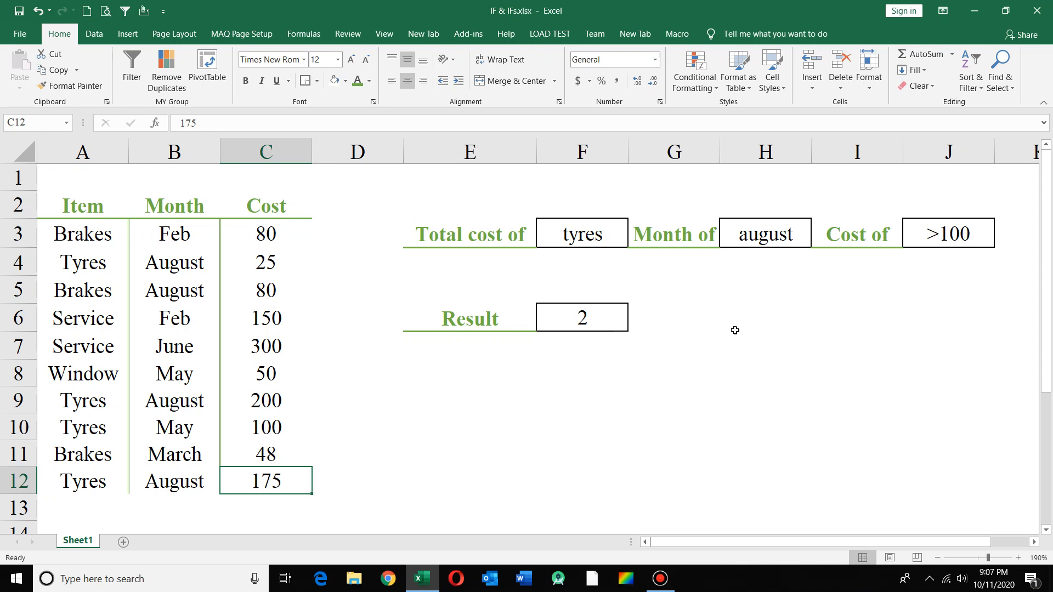
# Set the cost criterion in J3 to >0
pyautogui.click(952, 235)
pyautogui.write('>0')
pyautogui.press('Return')
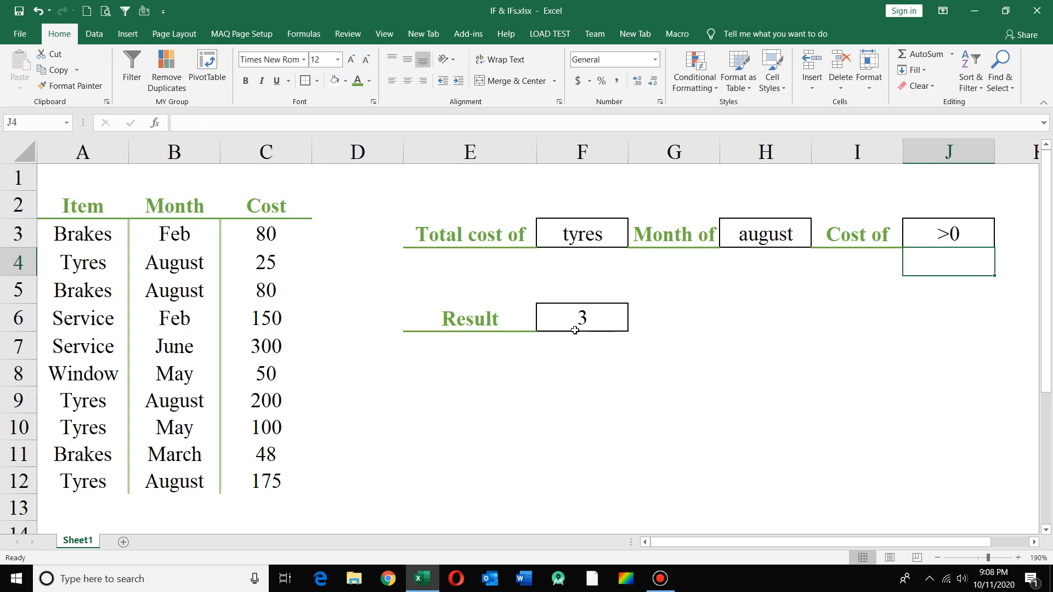
# Clear the cost criterion in J3 to test the formula without it, and restore it as >0
pyautogui.click(944, 237)
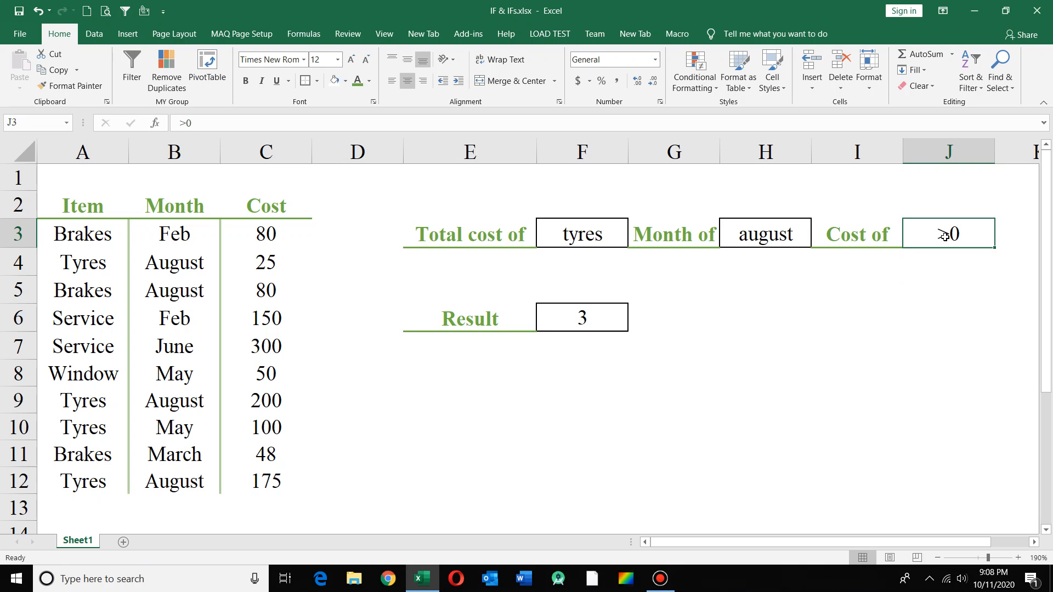
pyautogui.press('Delete')
pyautogui.click(585, 236)
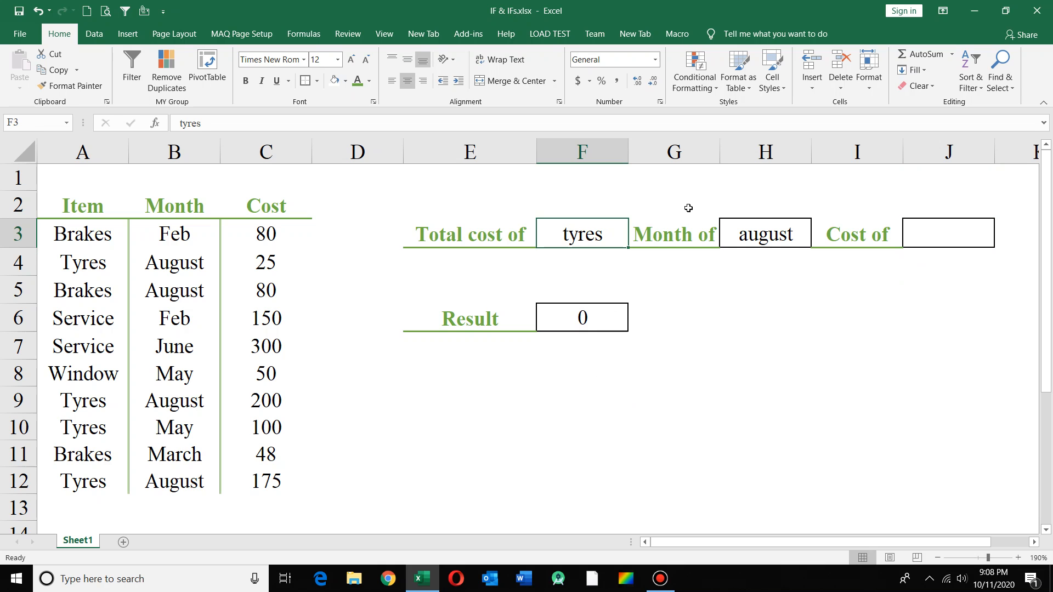
pyautogui.click(772, 237)
pyautogui.click(592, 237)
pyautogui.click(954, 231)
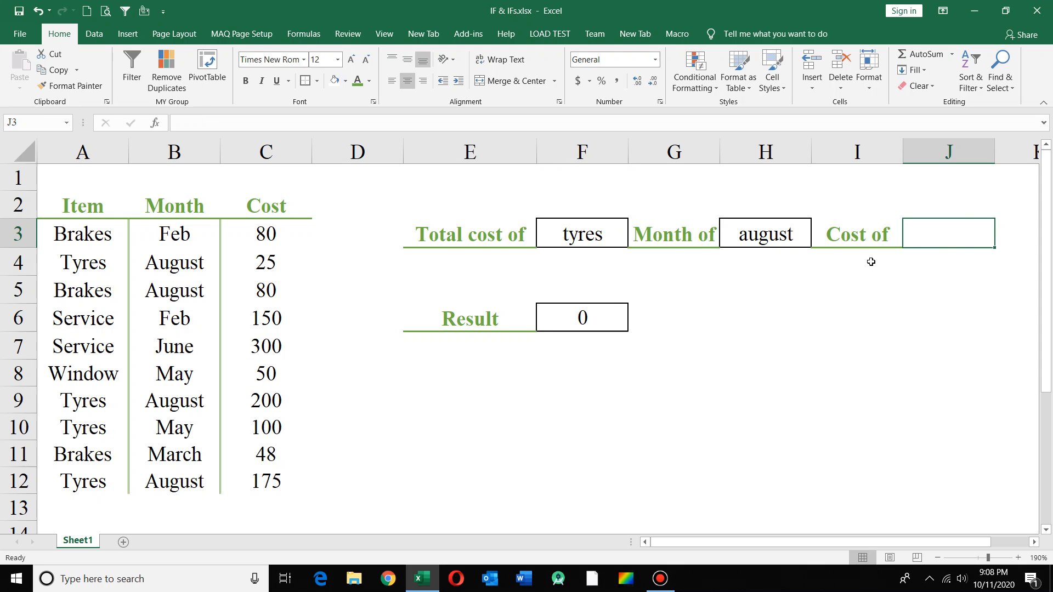
pyautogui.write('>0')
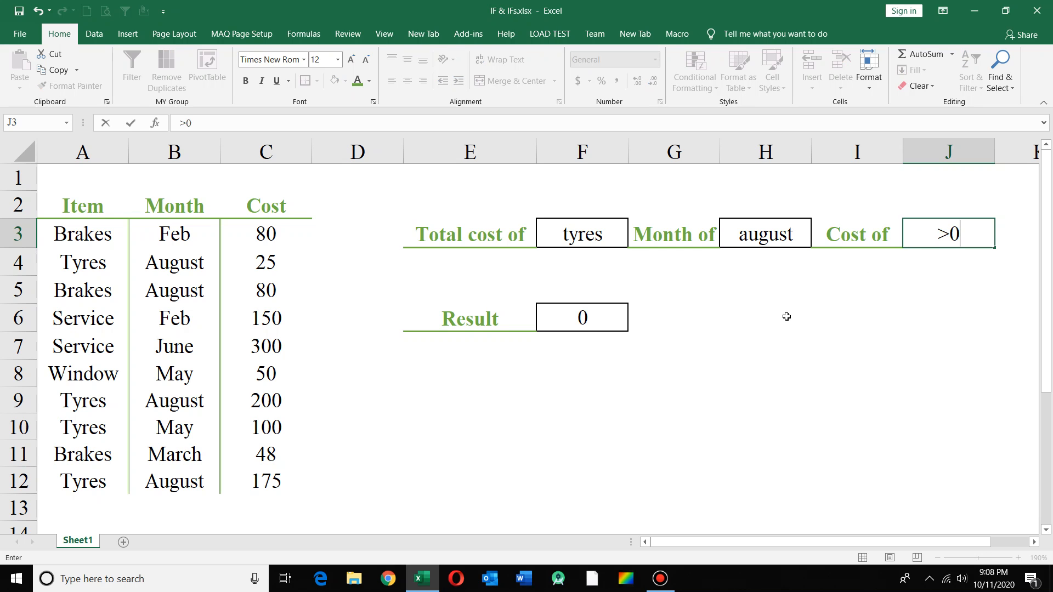
pyautogui.press('Return')
pyautogui.click(601, 323)
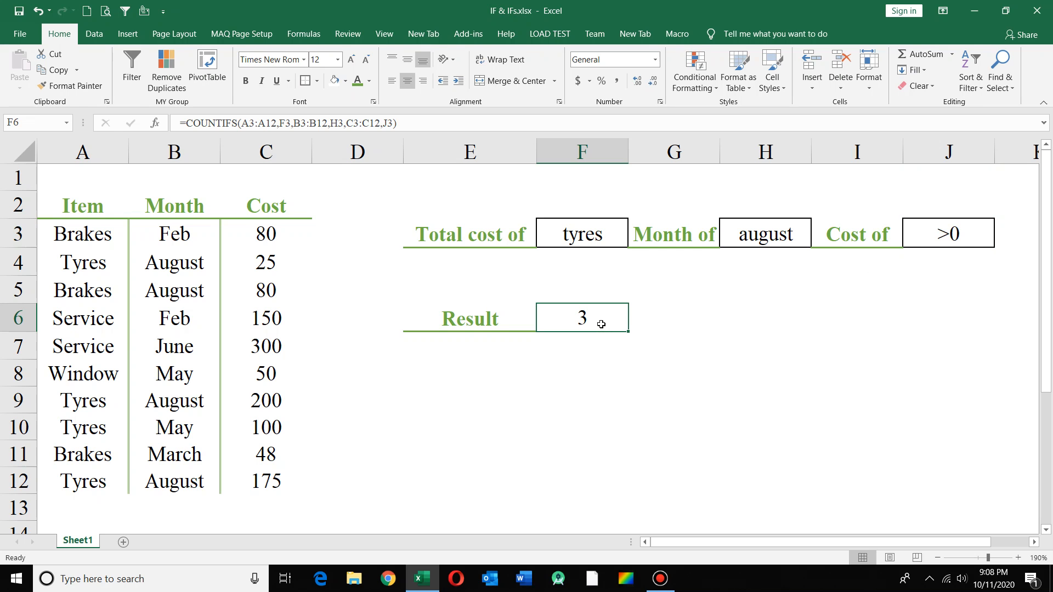
# Delete the cost criterion in J3 once more and re-enter it as >0
pyautogui.click(959, 222)
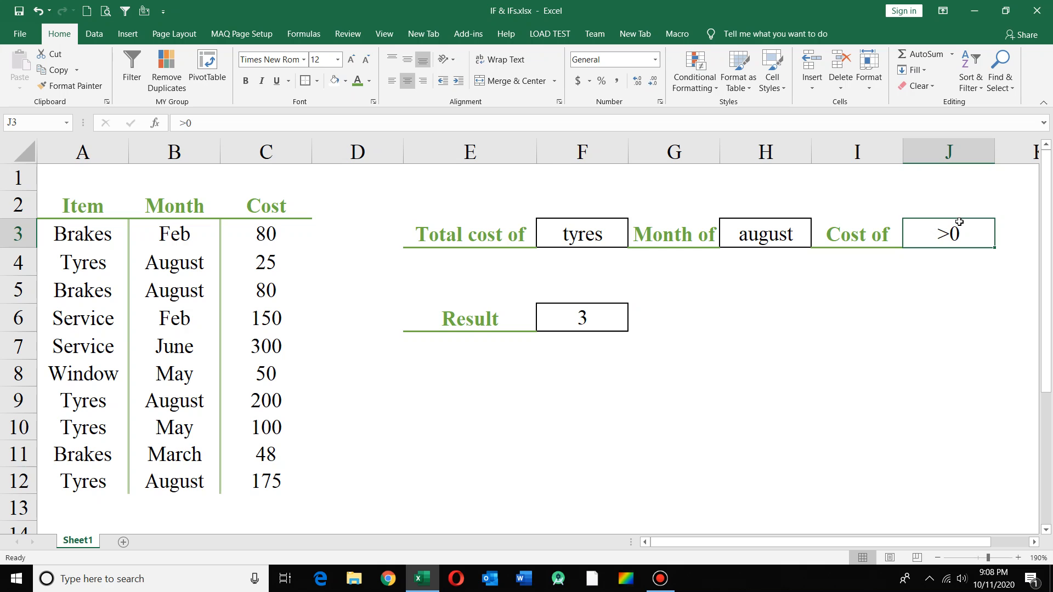
pyautogui.press('Delete')
pyautogui.write('>0')
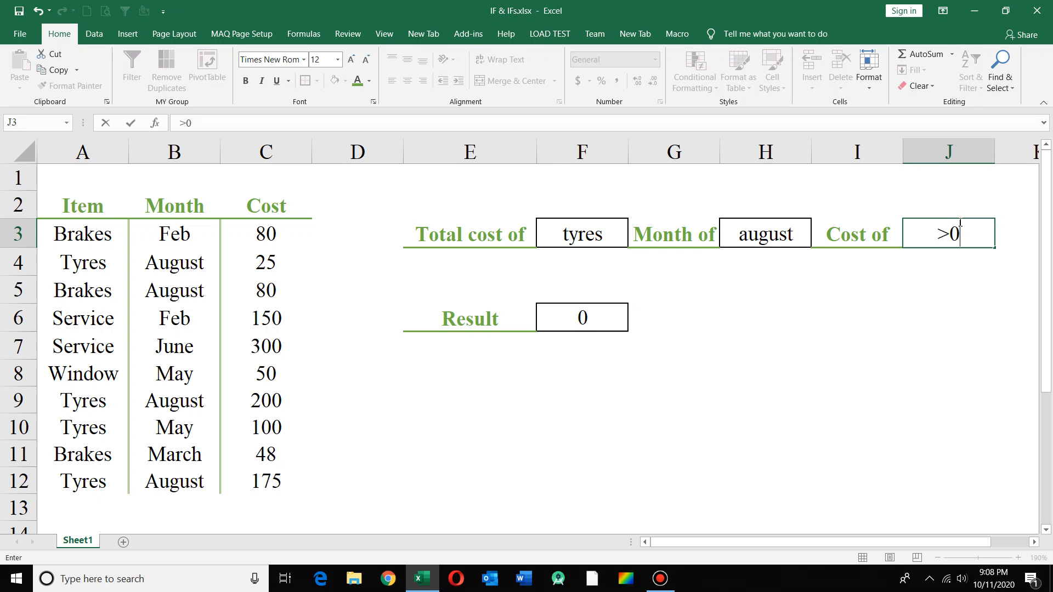
pyautogui.press('Return')
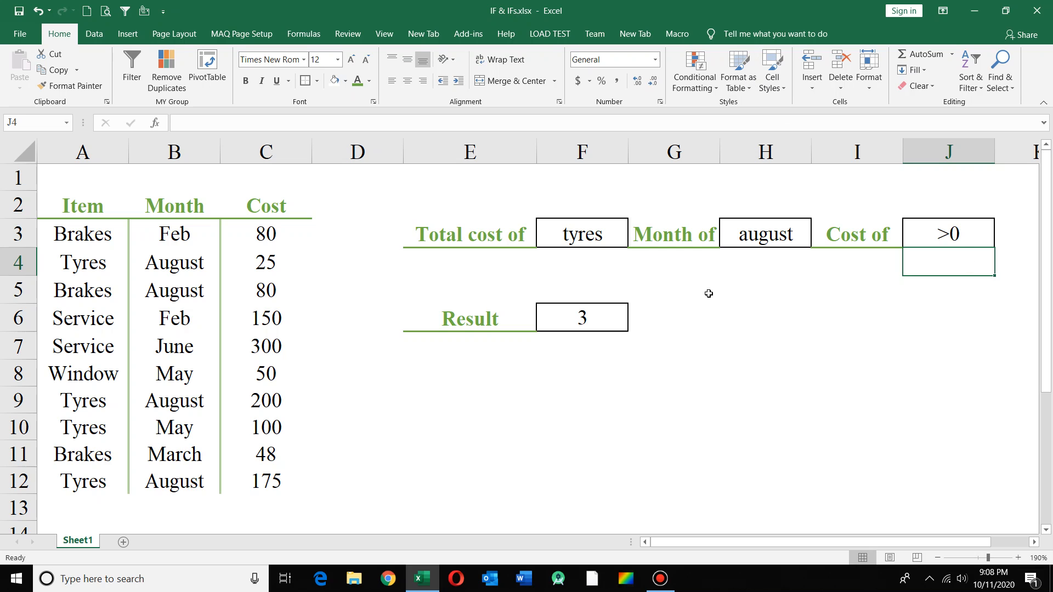
pyautogui.click(571, 228)
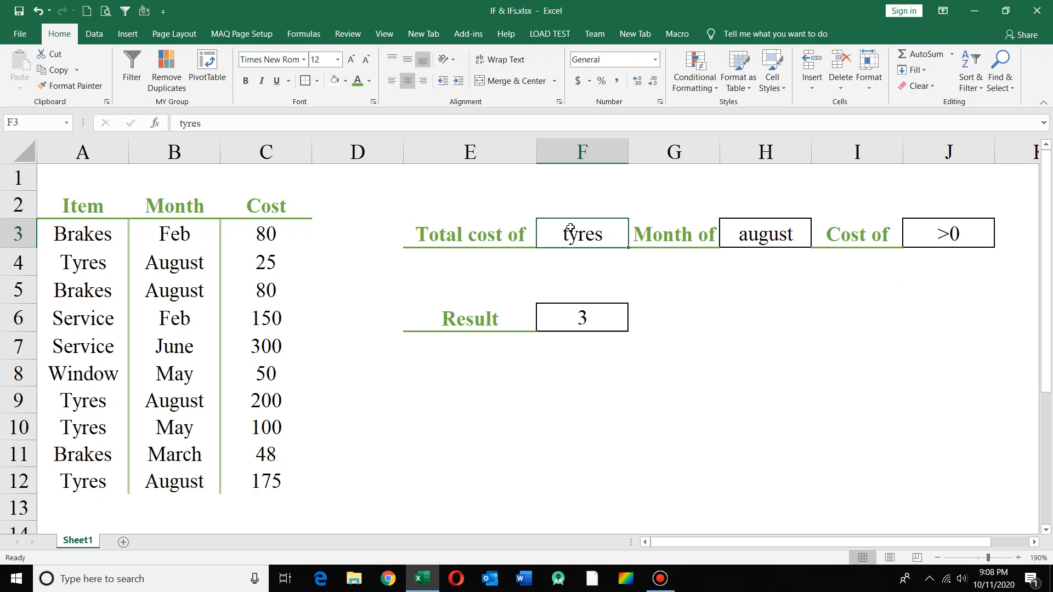
# Clear the item criterion in F3, check the month and cost criteria, and set the item to service
pyautogui.press('Delete')
pyautogui.click(743, 239)
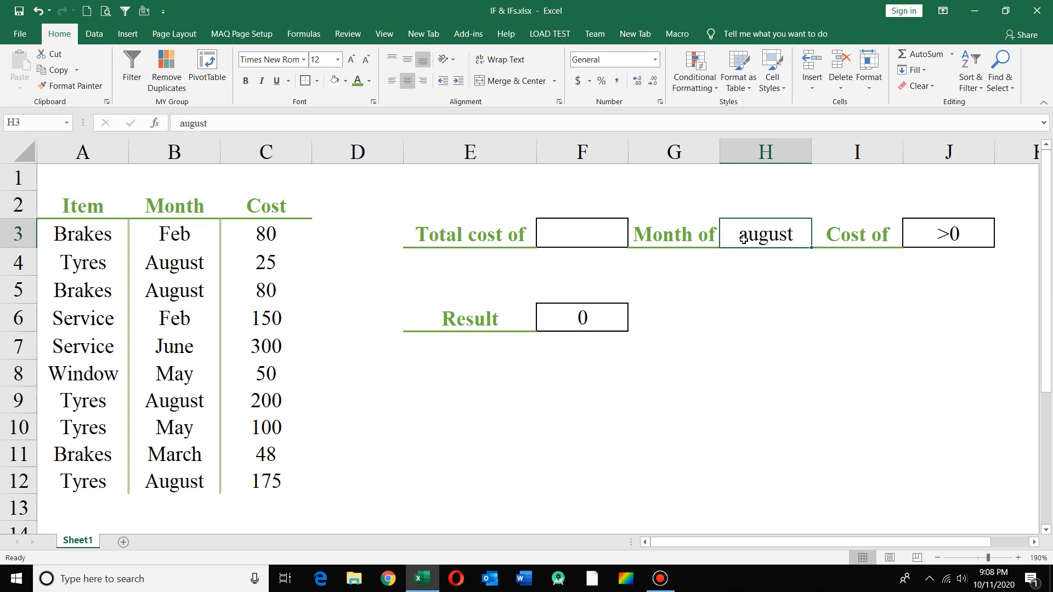
pyautogui.click(954, 237)
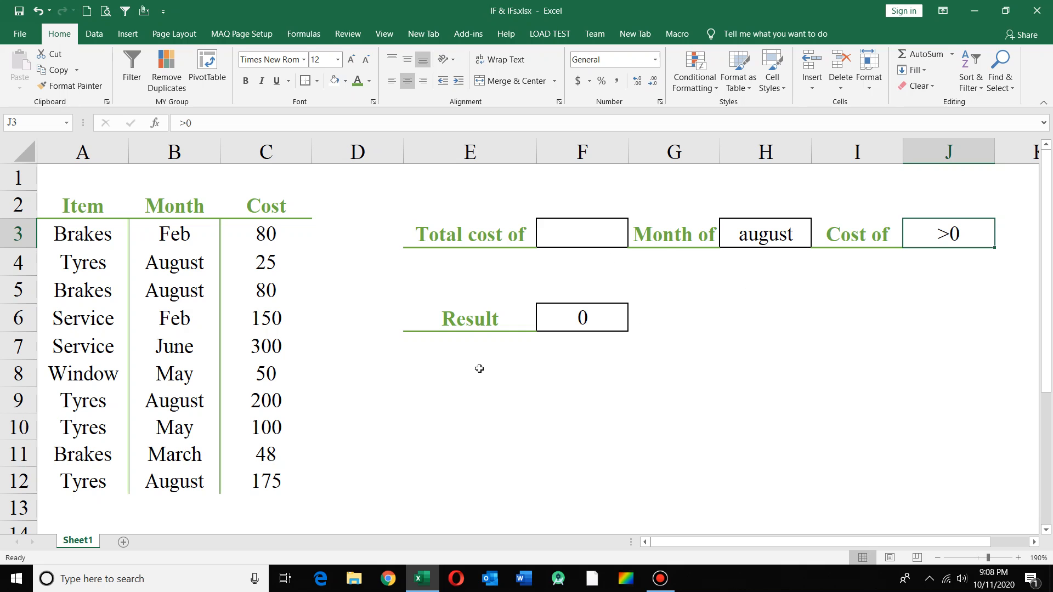
pyautogui.click(555, 233)
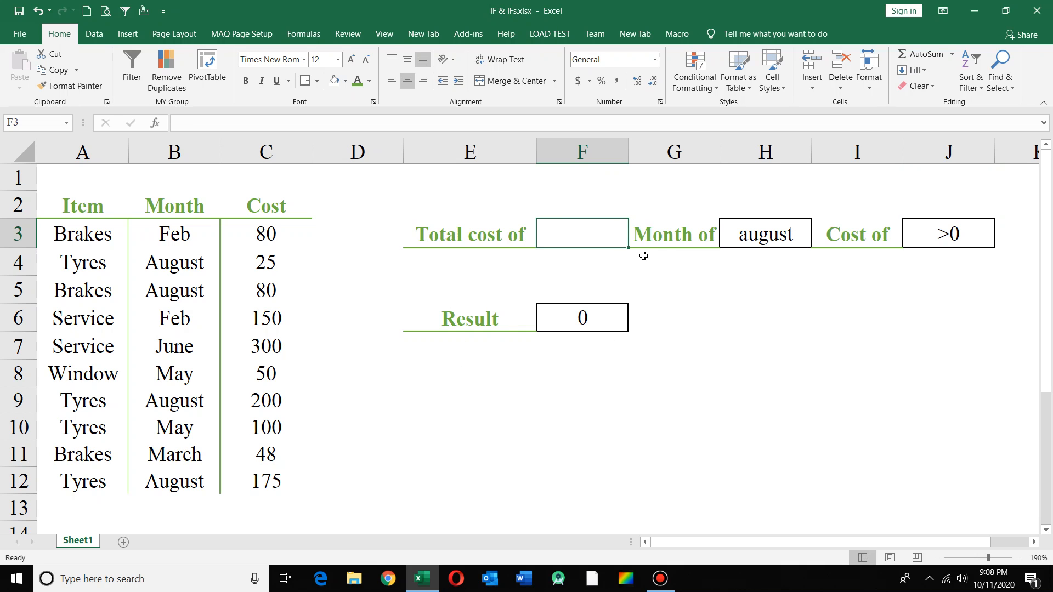
pyautogui.write('s')
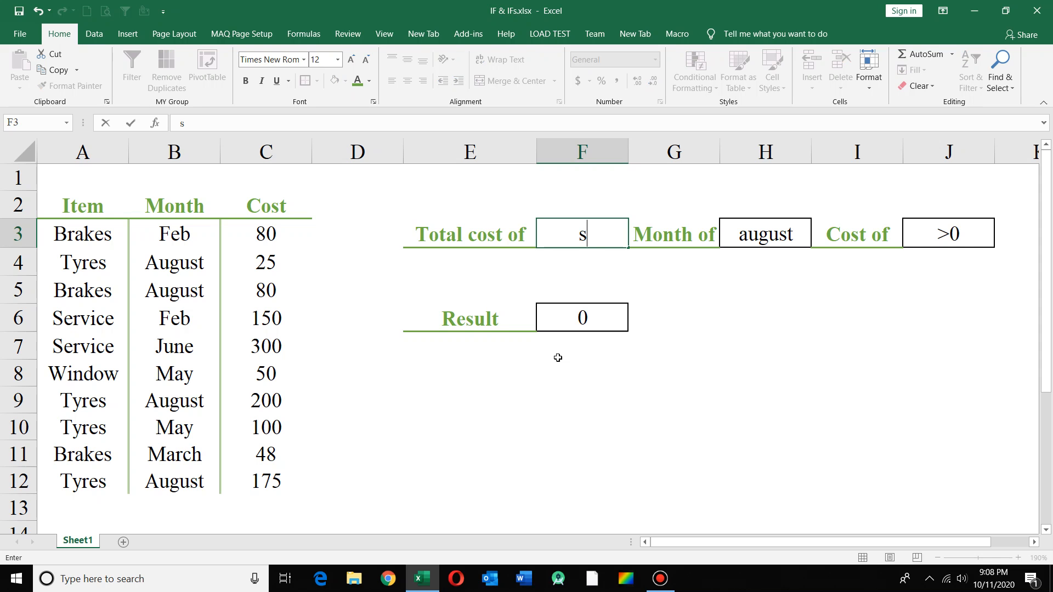
pyautogui.write('ervice')
pyautogui.press('Return')
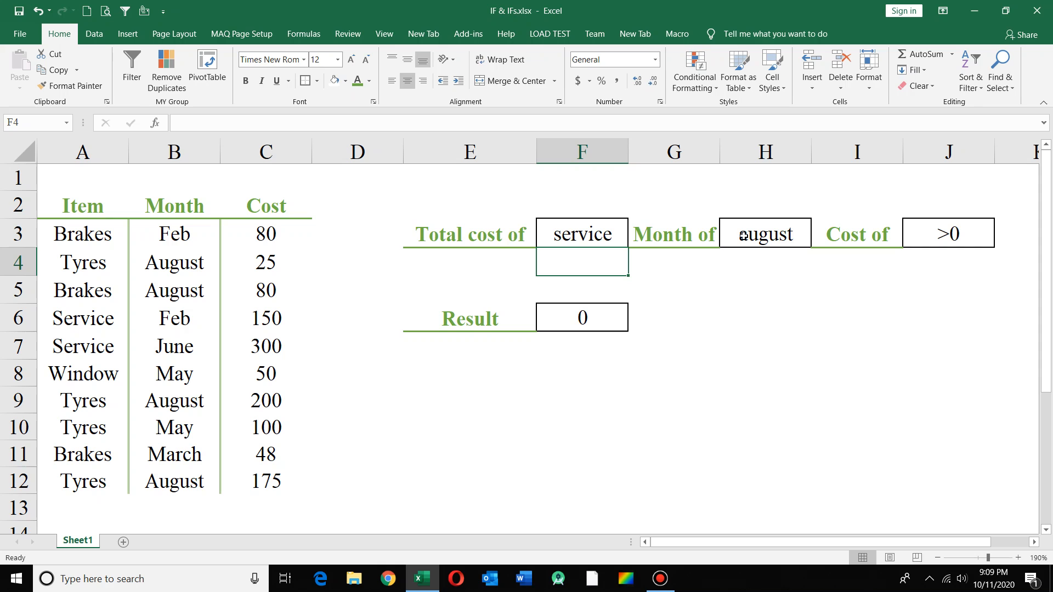
# Set the month criterion in H3 to feb and check the result against the matching service row in A6:C6
pyautogui.click(770, 235)
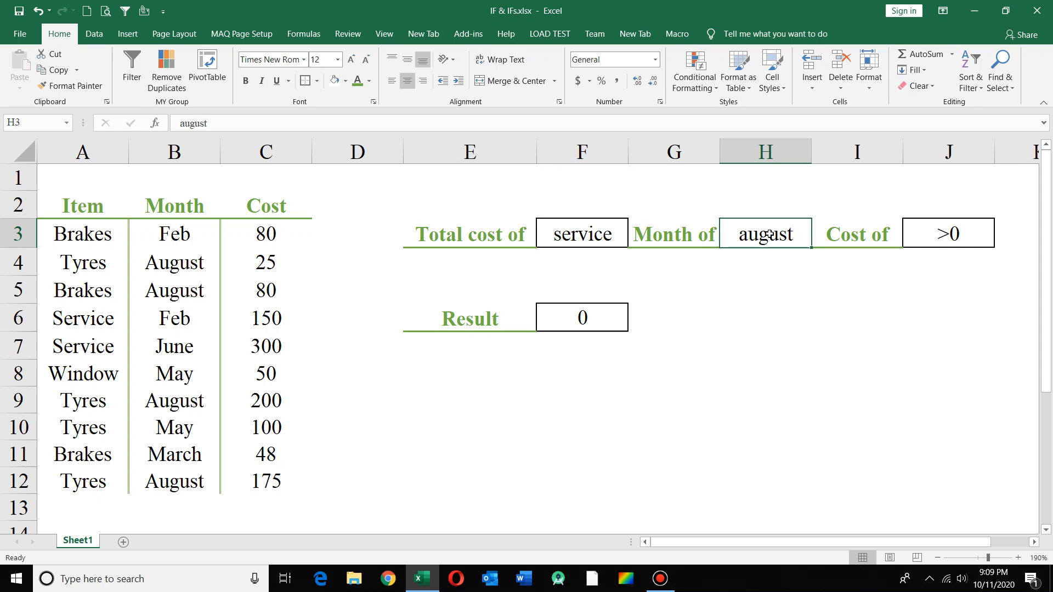
pyautogui.write('feb')
pyautogui.press('Return')
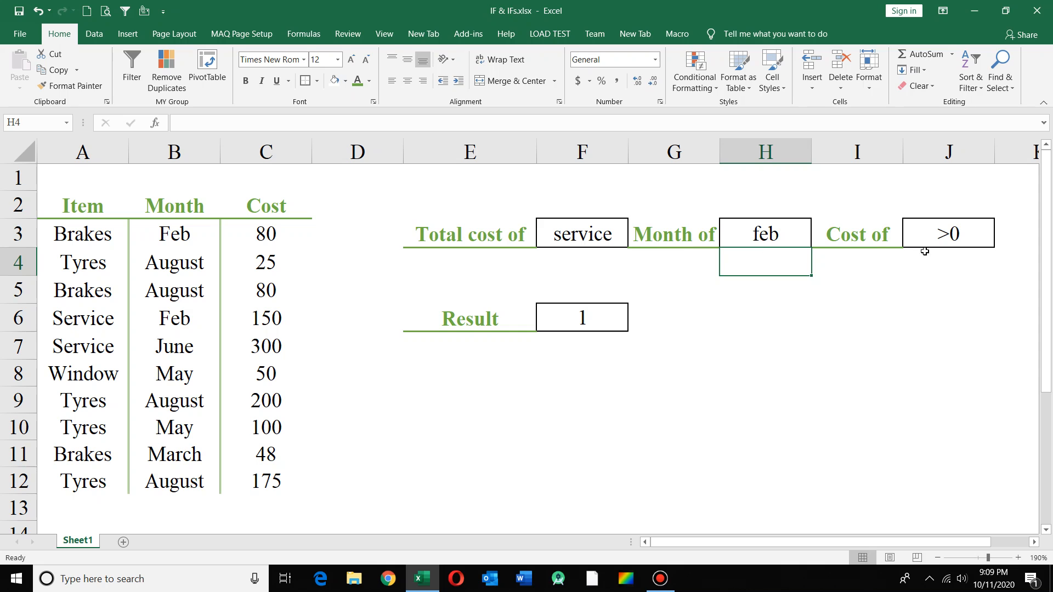
pyautogui.click(108, 320)
pyautogui.moveTo(108, 320); pyautogui.dragTo(255, 328)
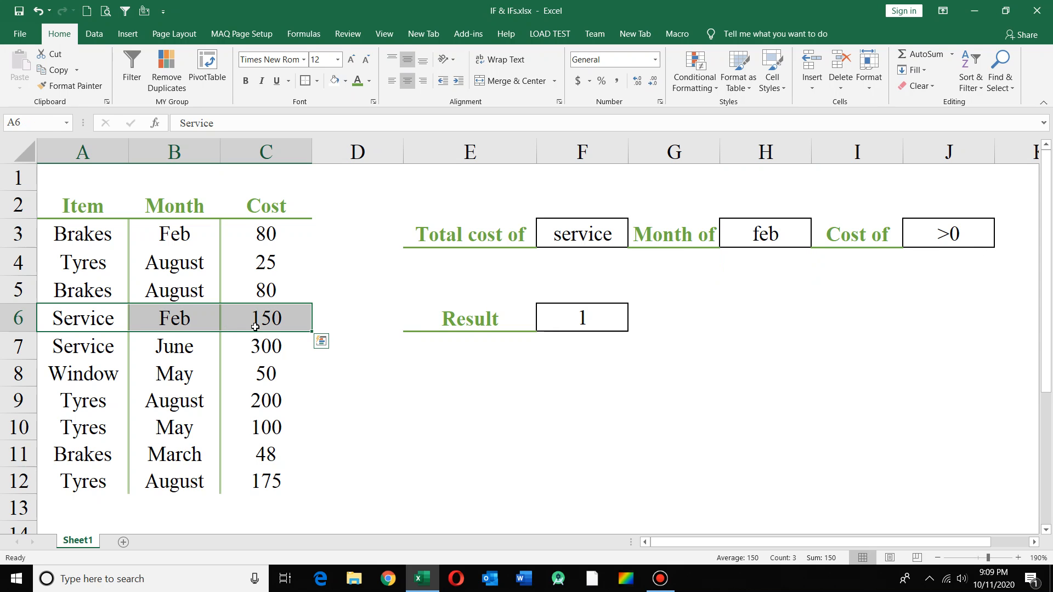
# Set the cost criterion in J3 to >100 and compare it with the February service cost in C6
pyautogui.click(948, 229)
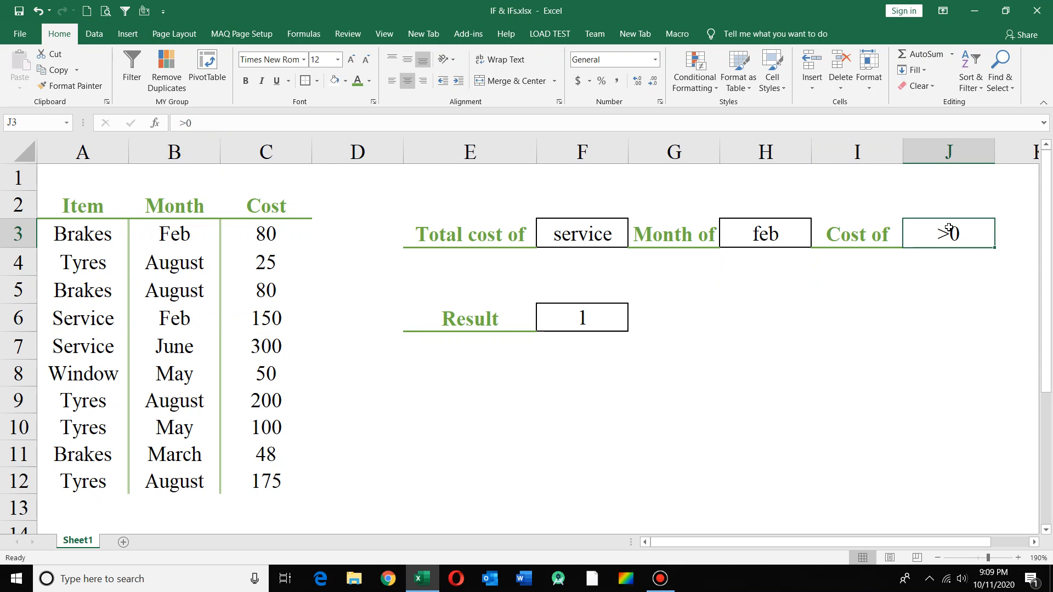
pyautogui.write('>100')
pyautogui.press('Return')
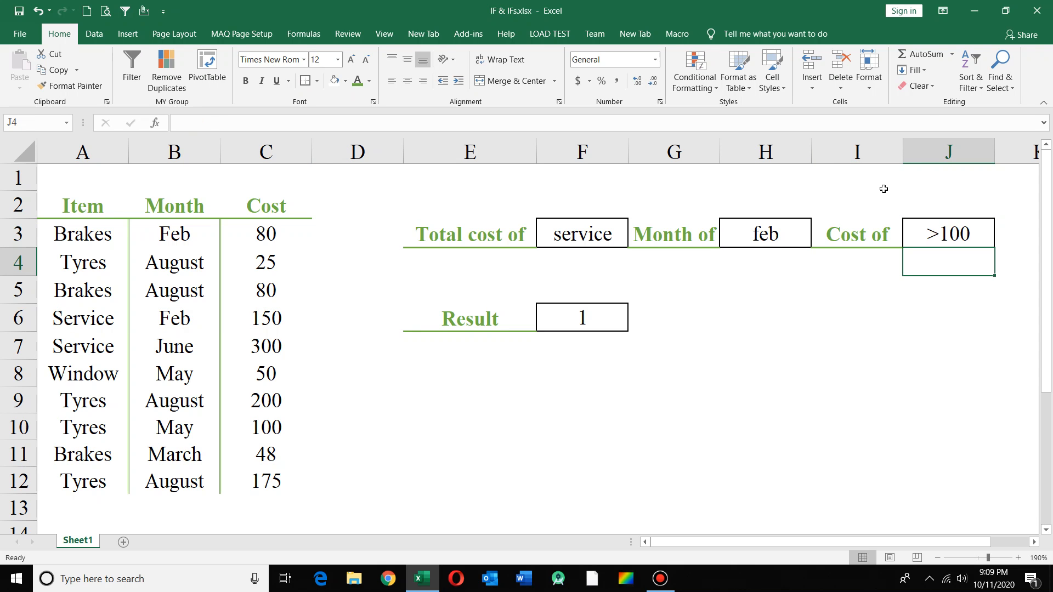
pyautogui.click(258, 321)
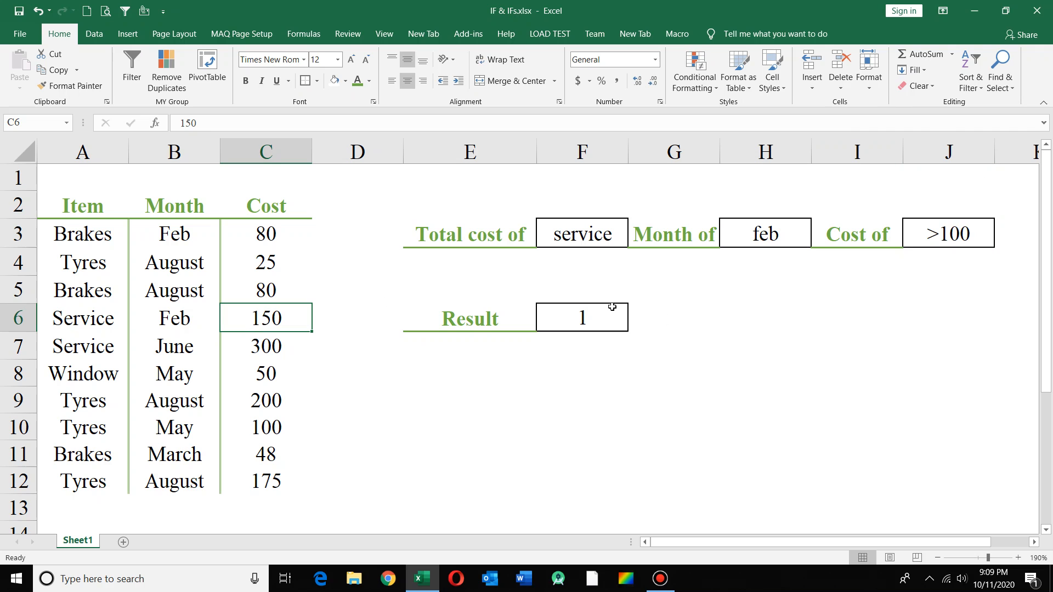
# Deselect the table data and minimize the workbook window to show the desktop
pyautogui.click(685, 341)
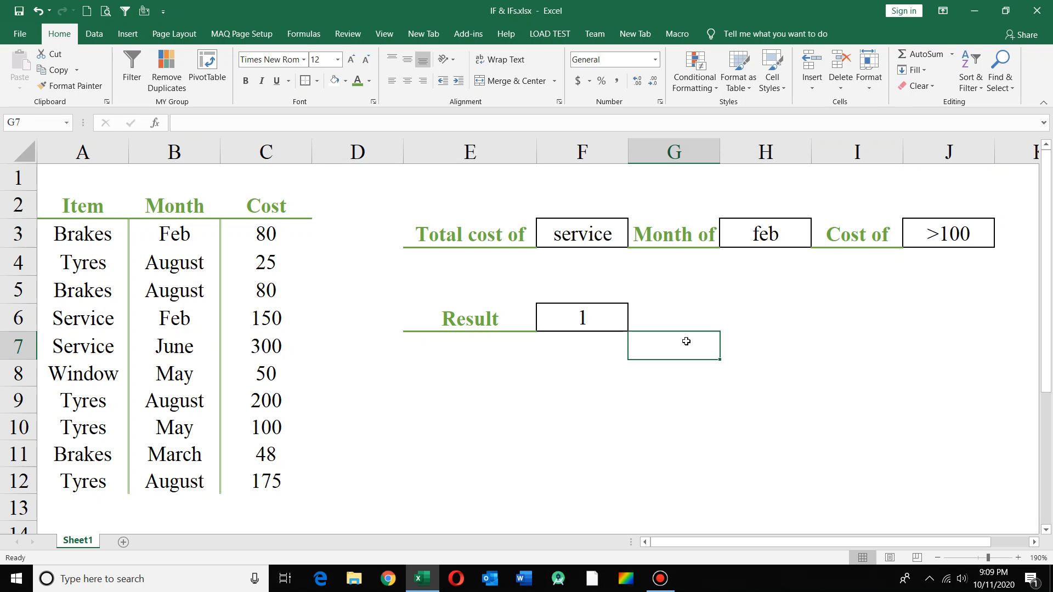
pyautogui.click(799, 329)
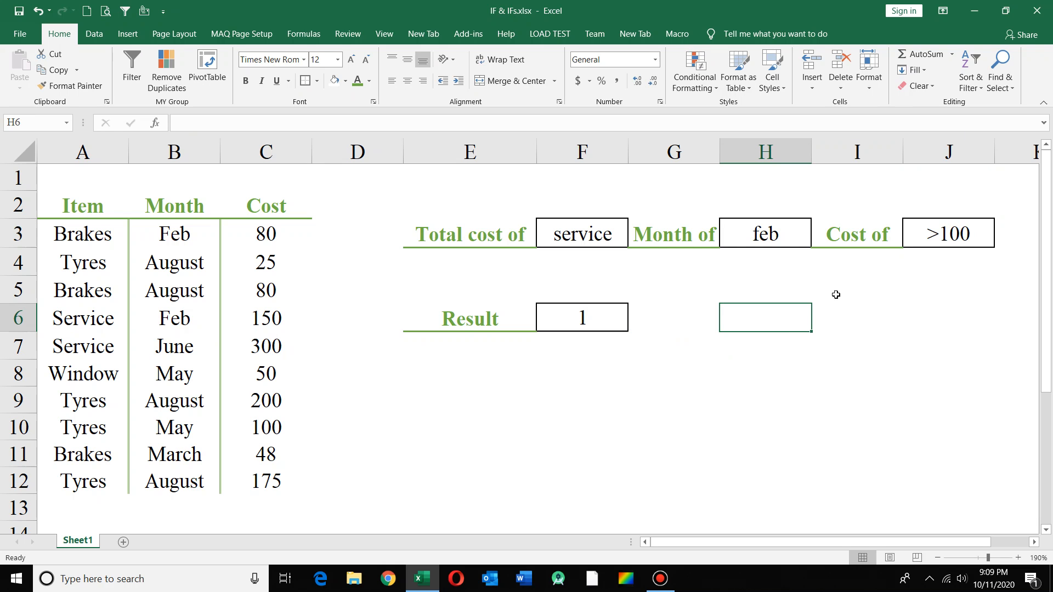
pyautogui.click(973, 15)
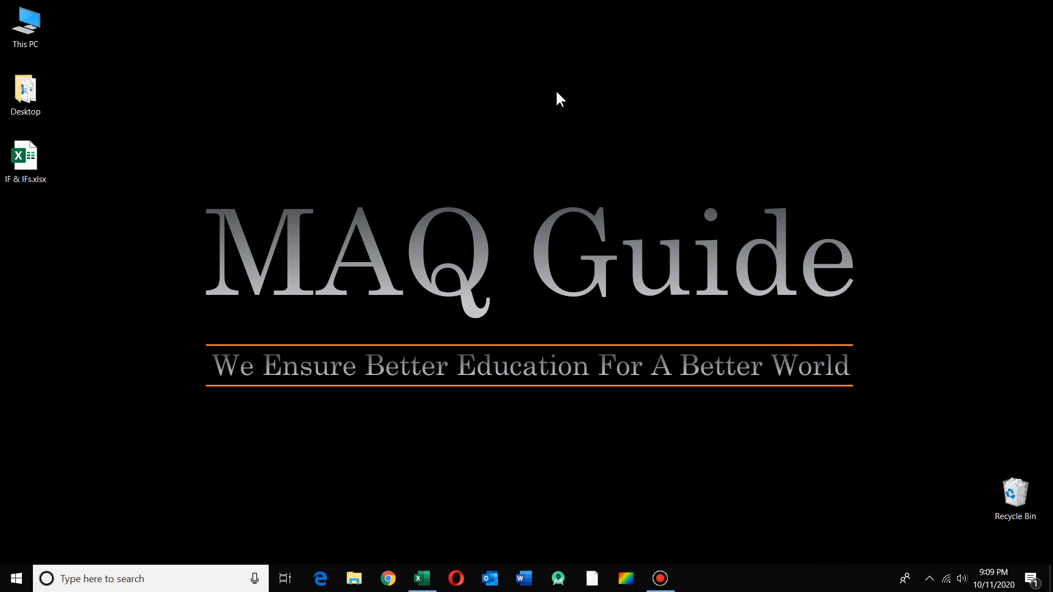